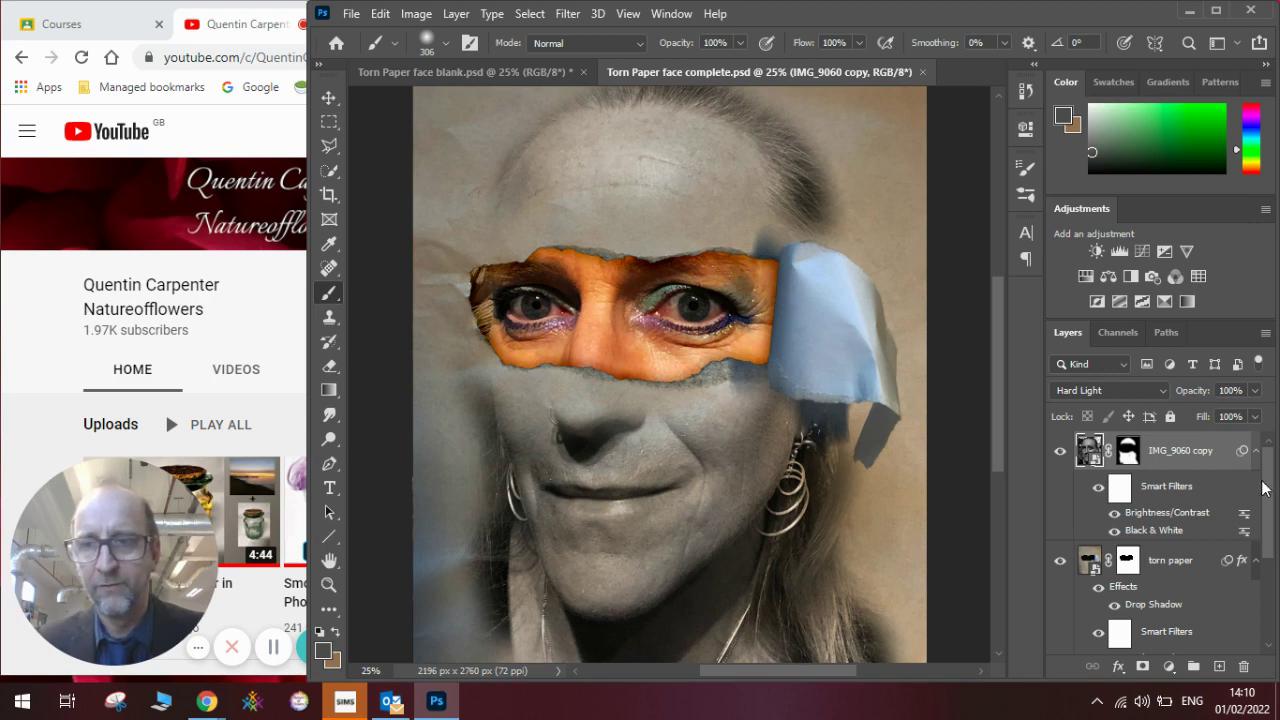
In the Torn Paper face blank document, set Brightness to 11 and Contrast to 14
scroll(1250, 495, "down", 2)
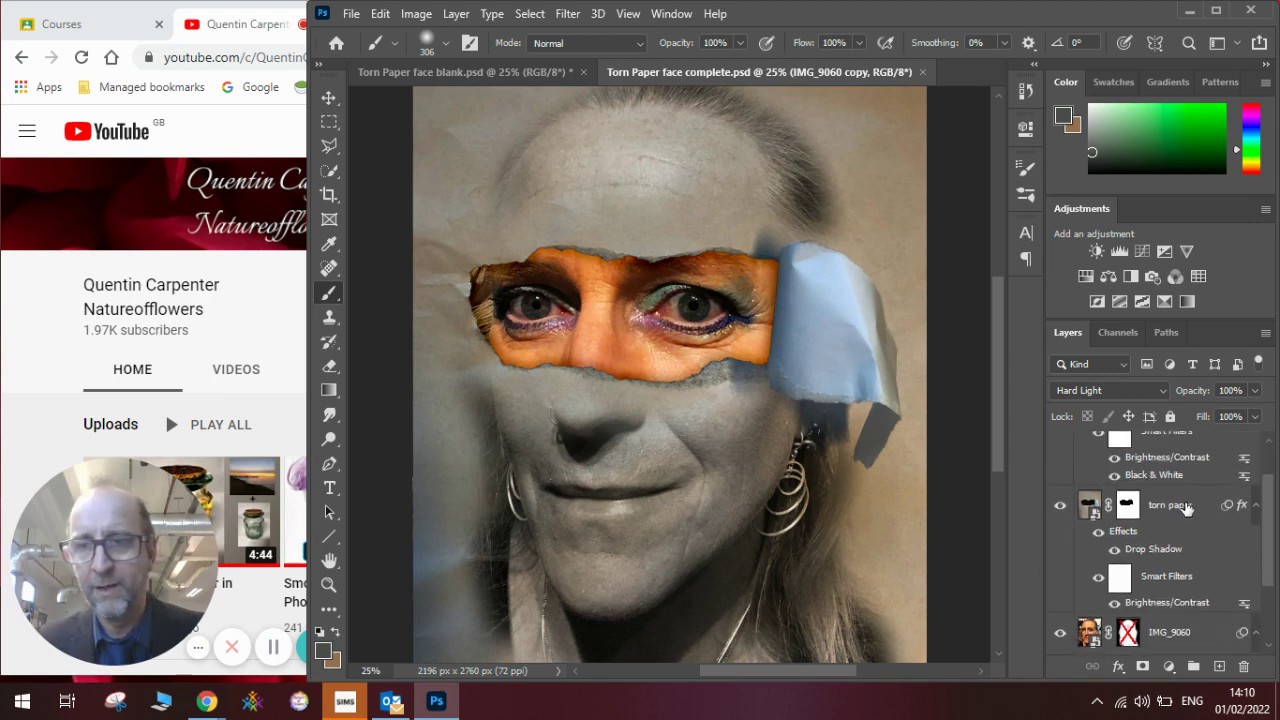
mouse_move(1270, 528)
left_mouse_down()
mouse_move(1271, 560)
mouse_move(1272, 507)
left_mouse_up()
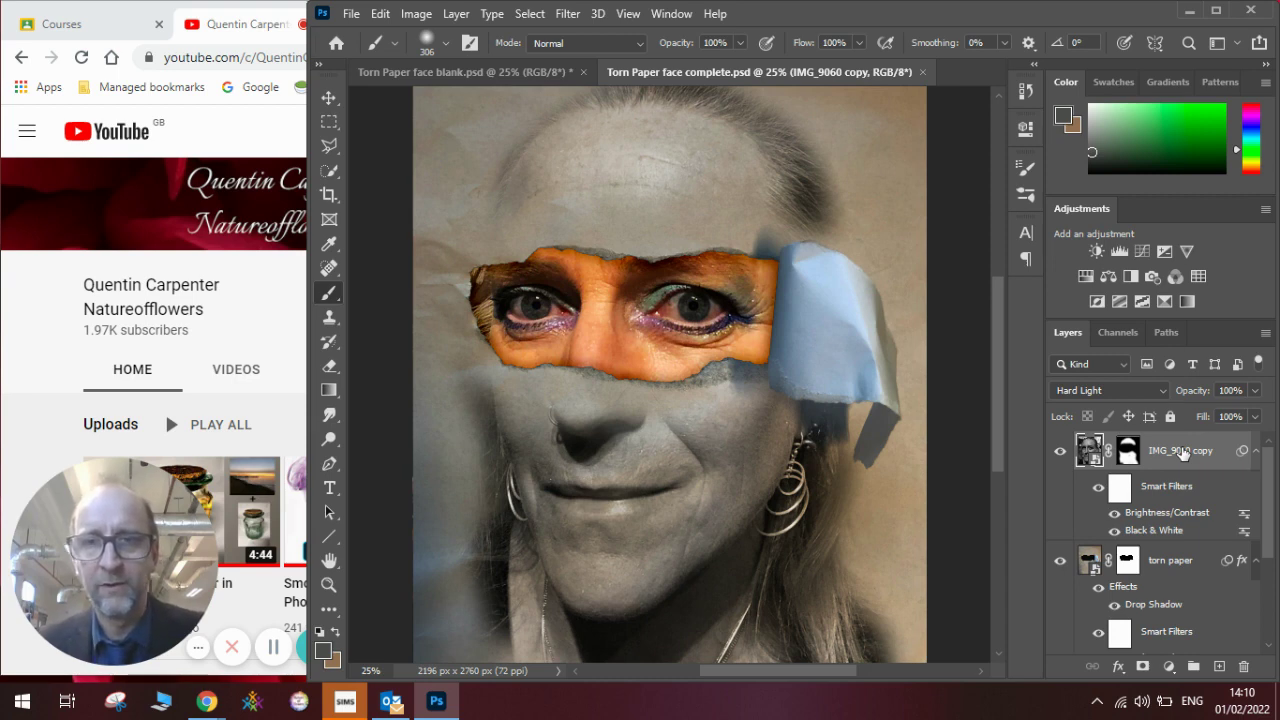
left_click(520, 73)
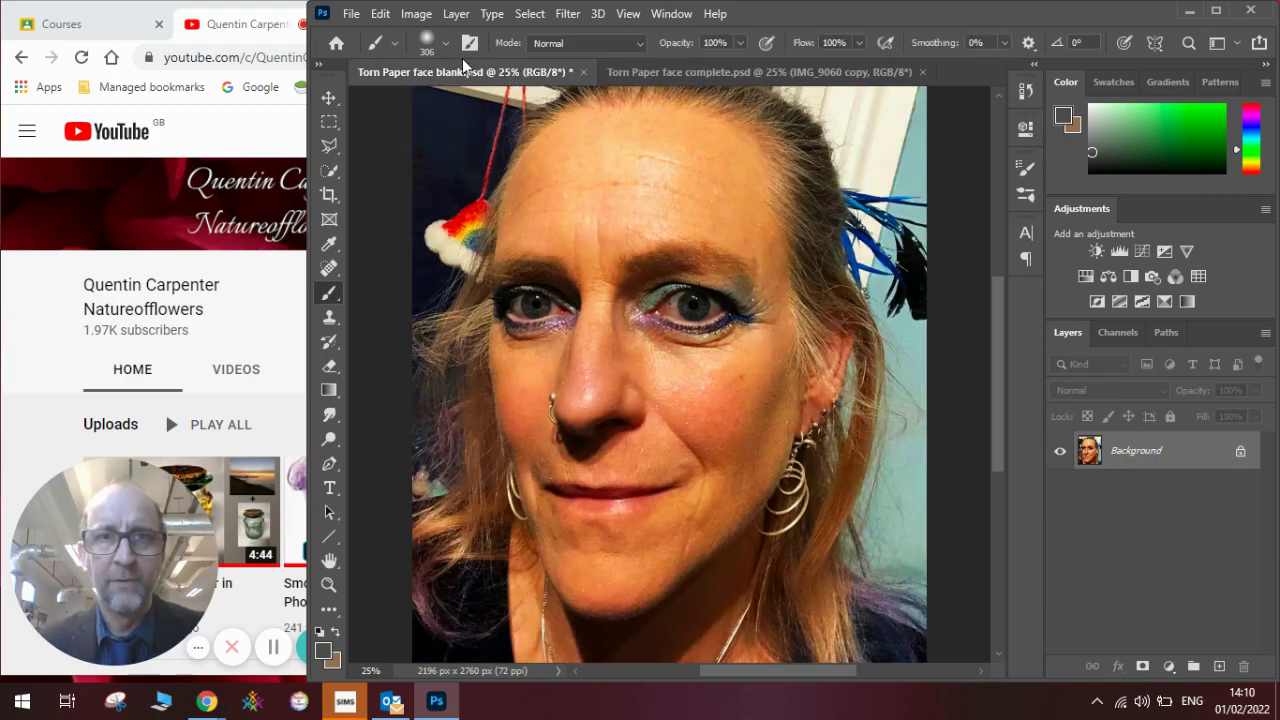
left_click(416, 22)
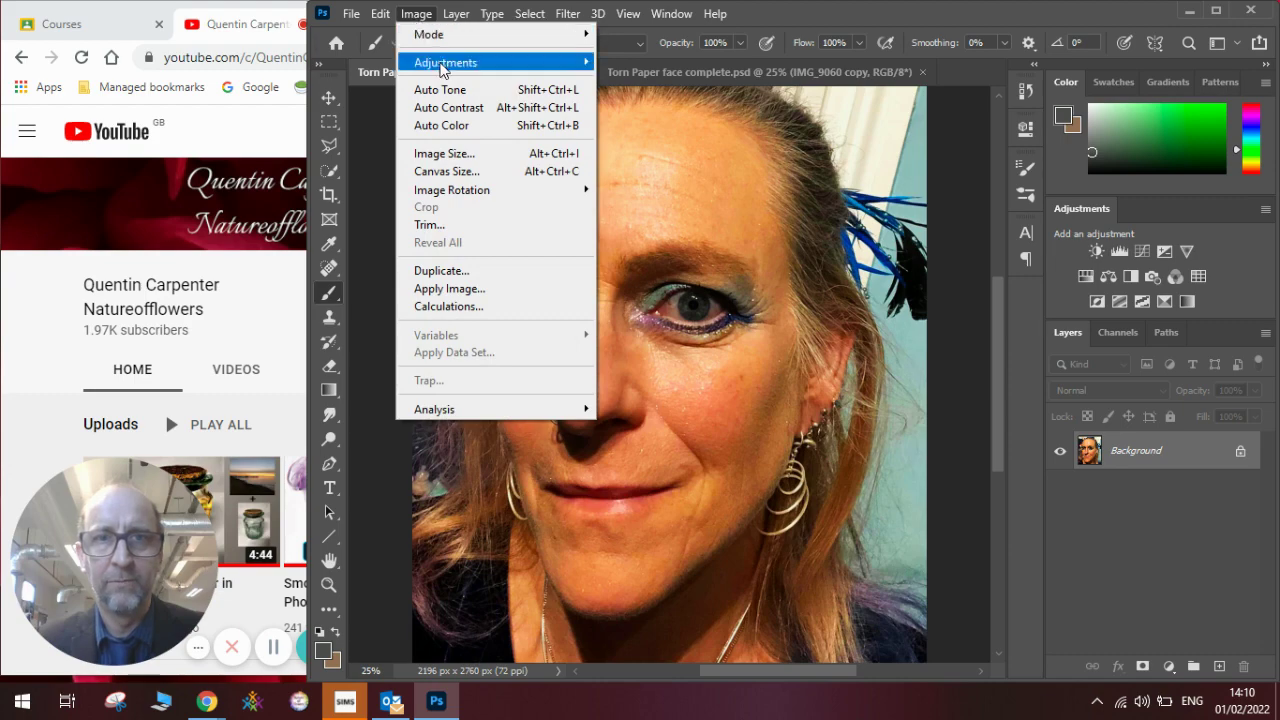
mouse_move(462, 64)
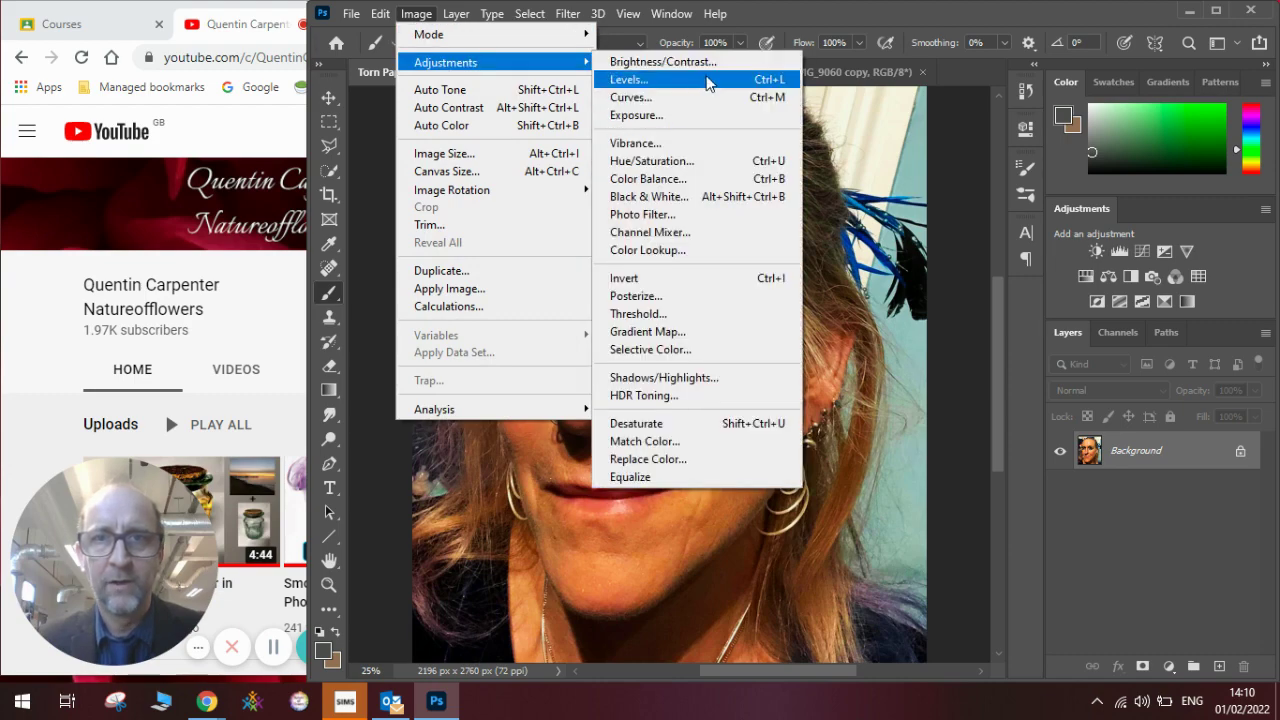
left_click(670, 62)
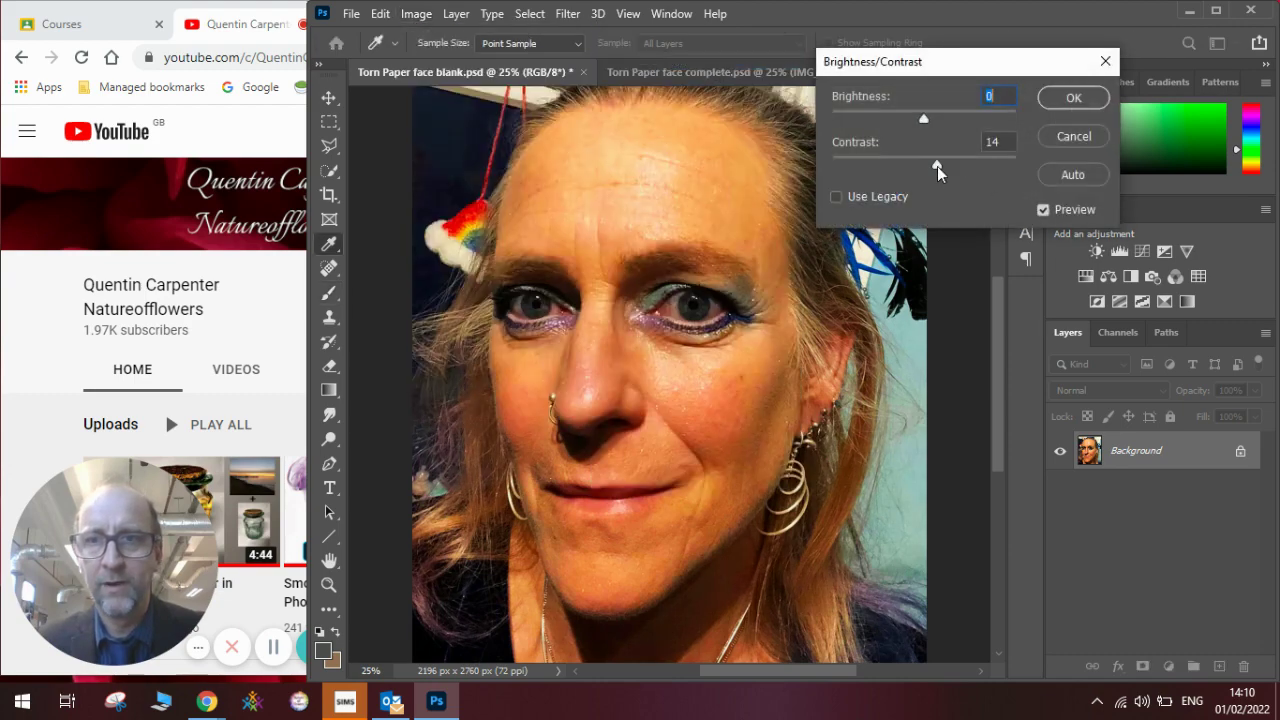
left_click_drag(913, 118, 934, 120)
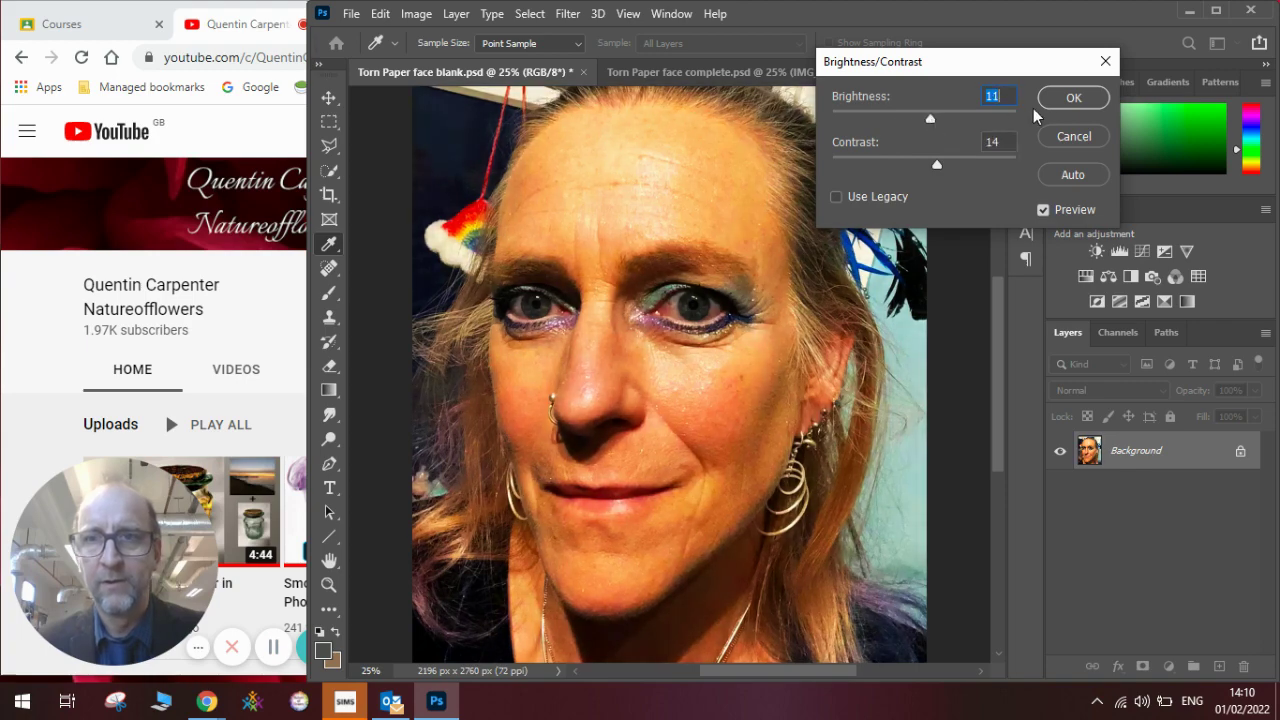
left_click(1071, 98)
Raise the photo's saturation by +3 with Hue/Saturation
left_click(426, 20)
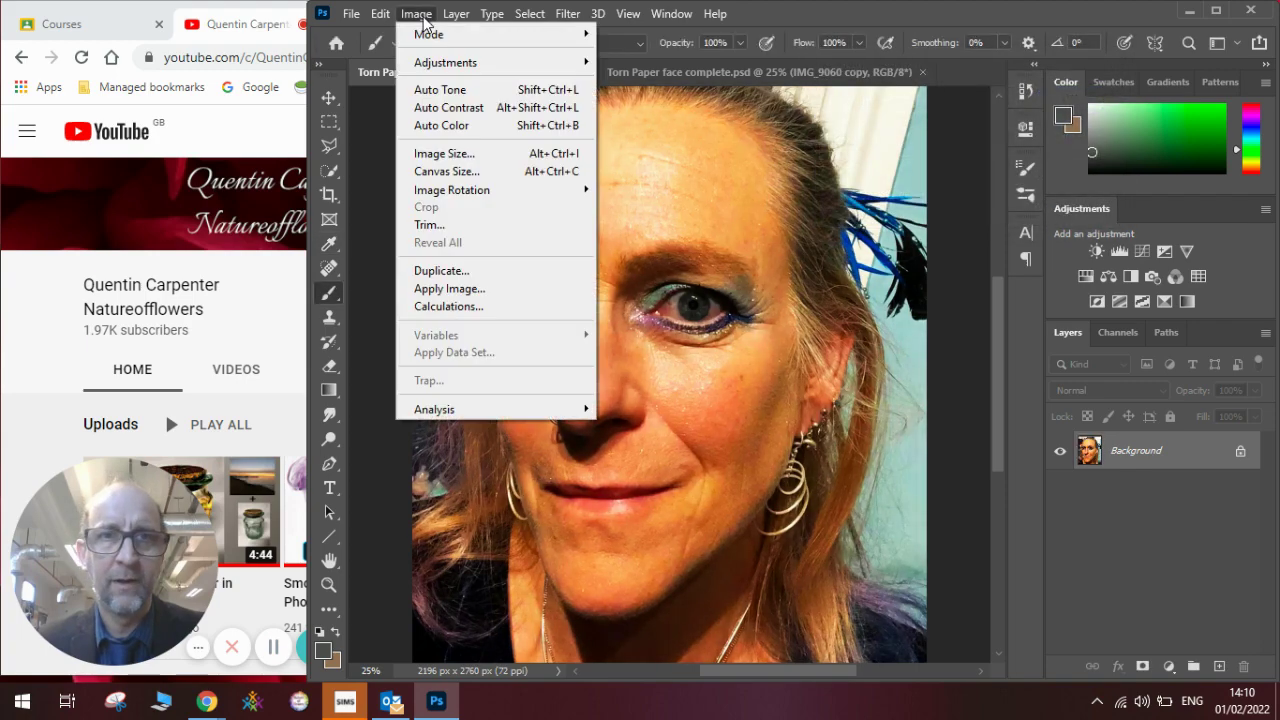
mouse_move(445, 64)
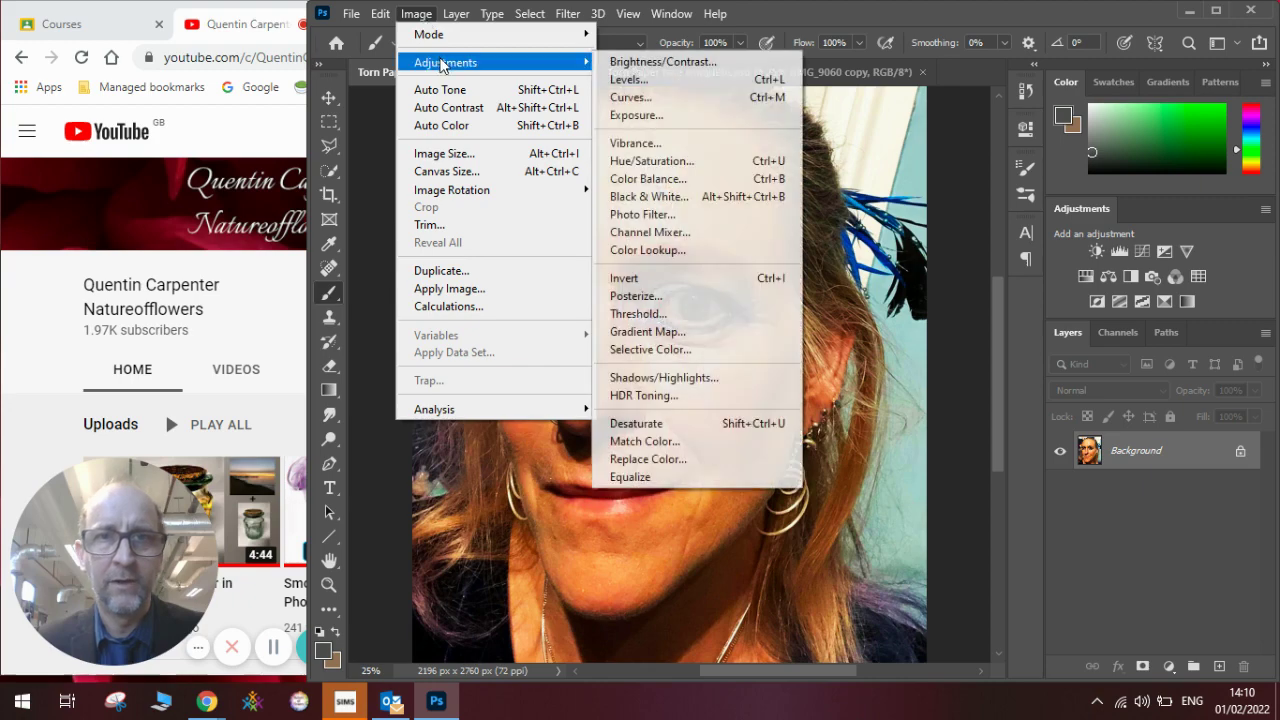
left_click(670, 161)
left_click_drag(658, 108, 976, 82)
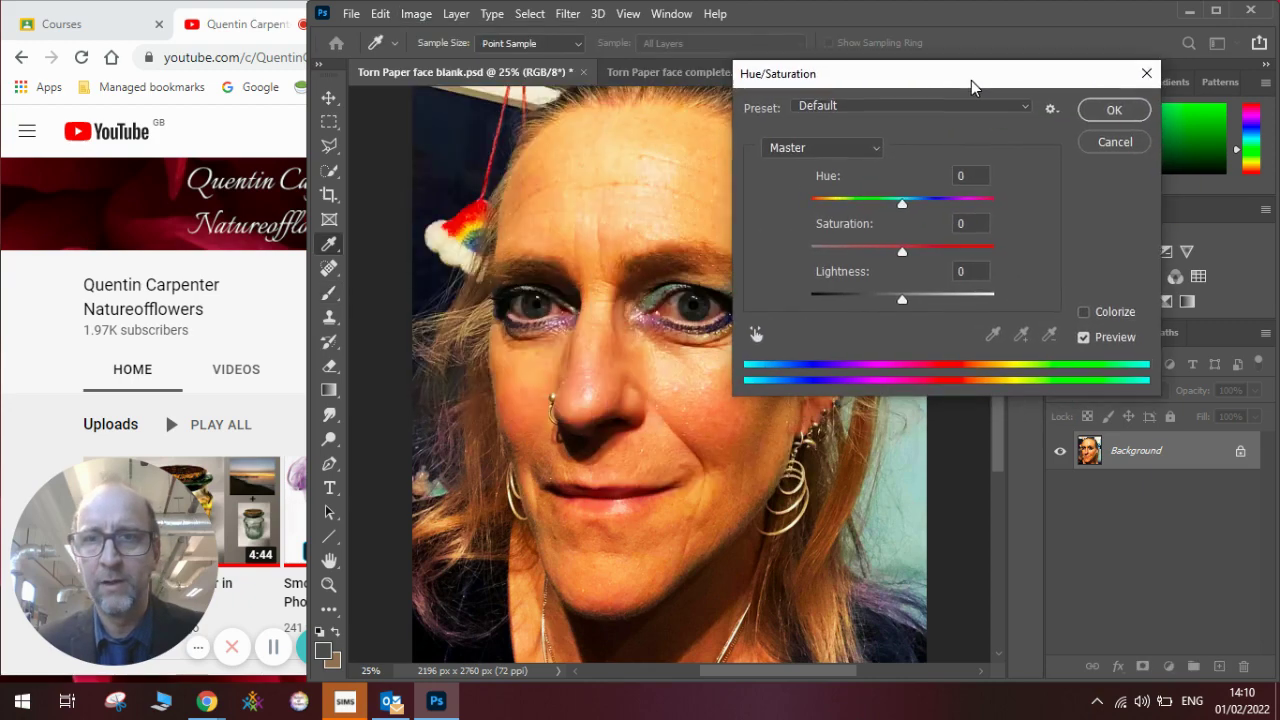
left_click_drag(908, 256, 909, 261)
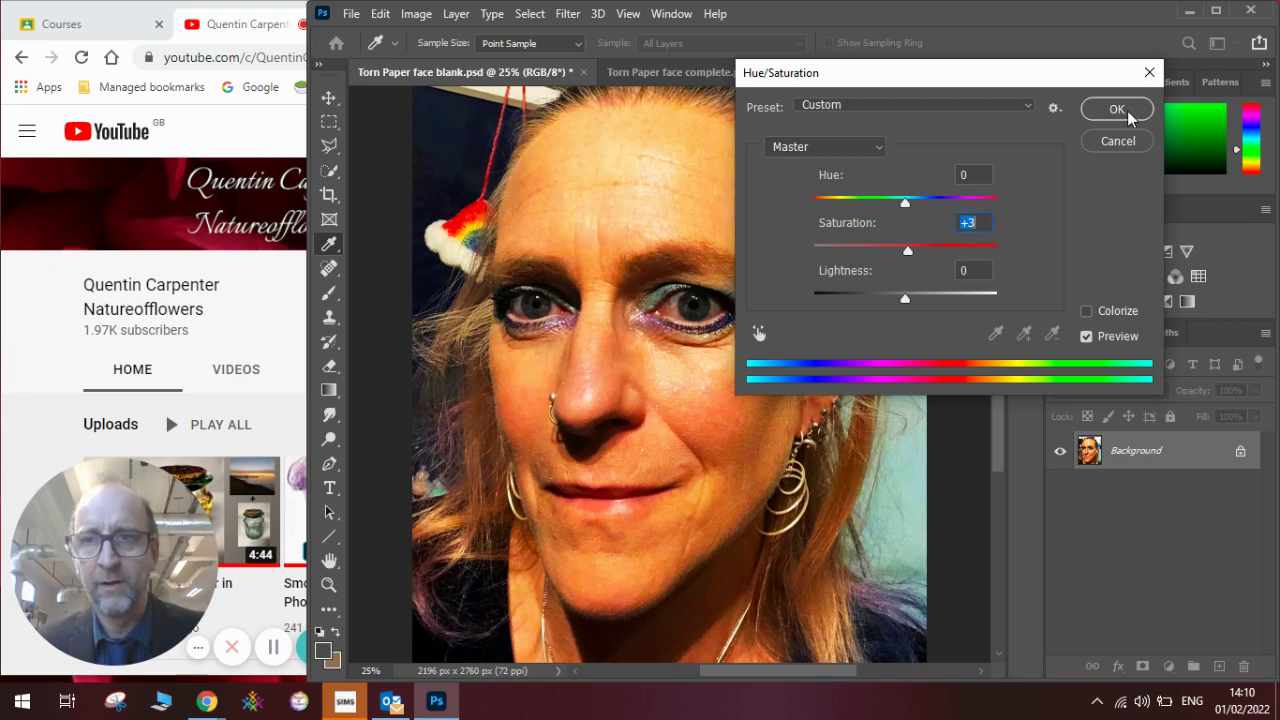
left_click(1118, 110)
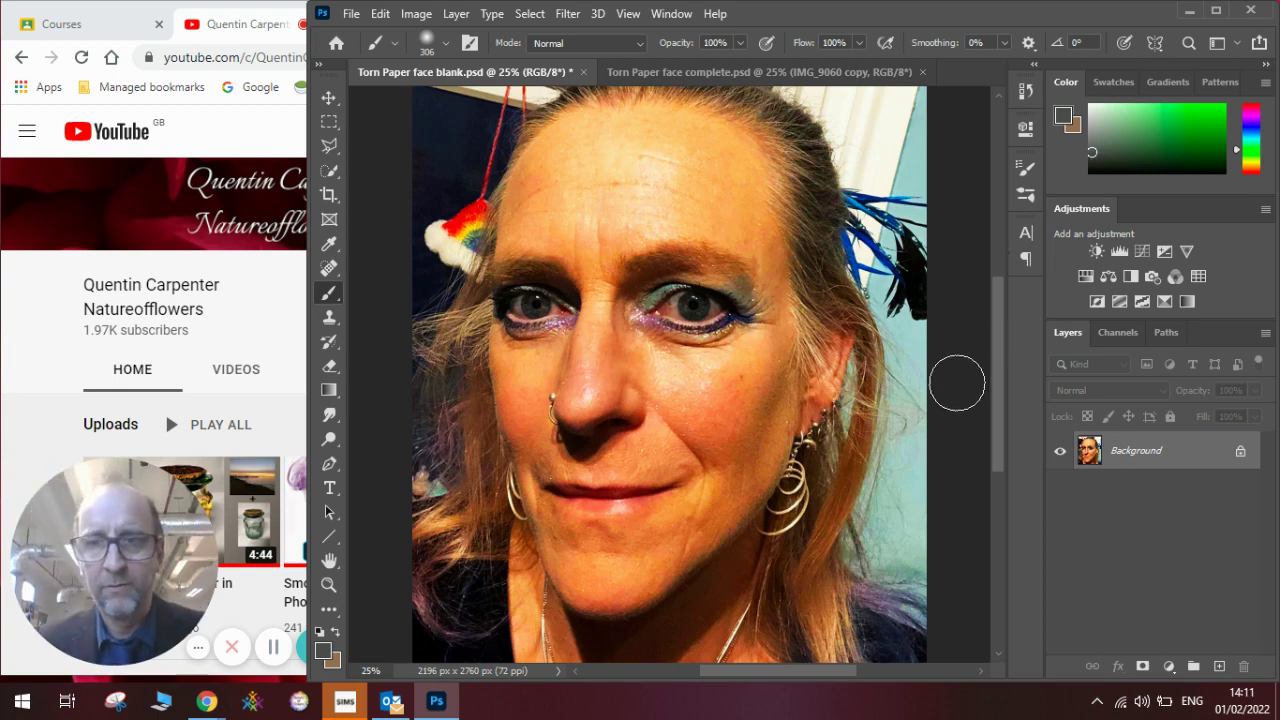
left_click(350, 16)
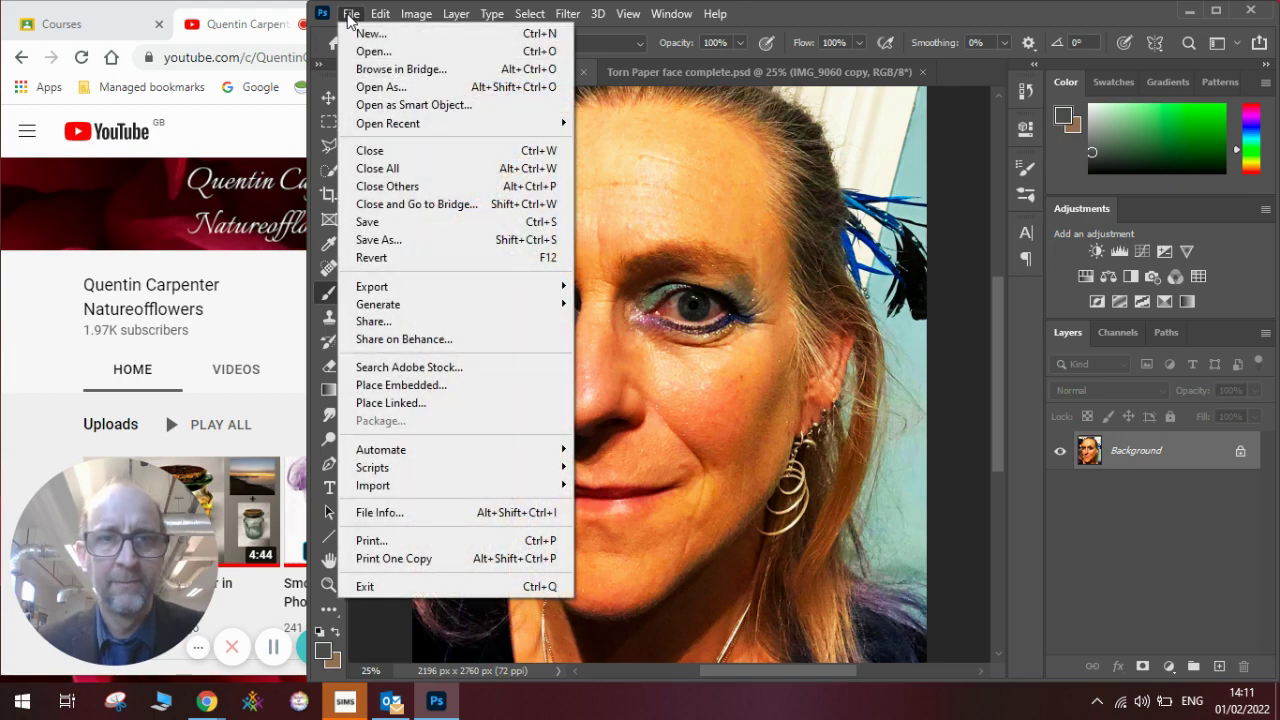
Place Torn Paper layer 1 from the YouTube videos folder as an embedded layer over the portrait
left_click(396, 386)
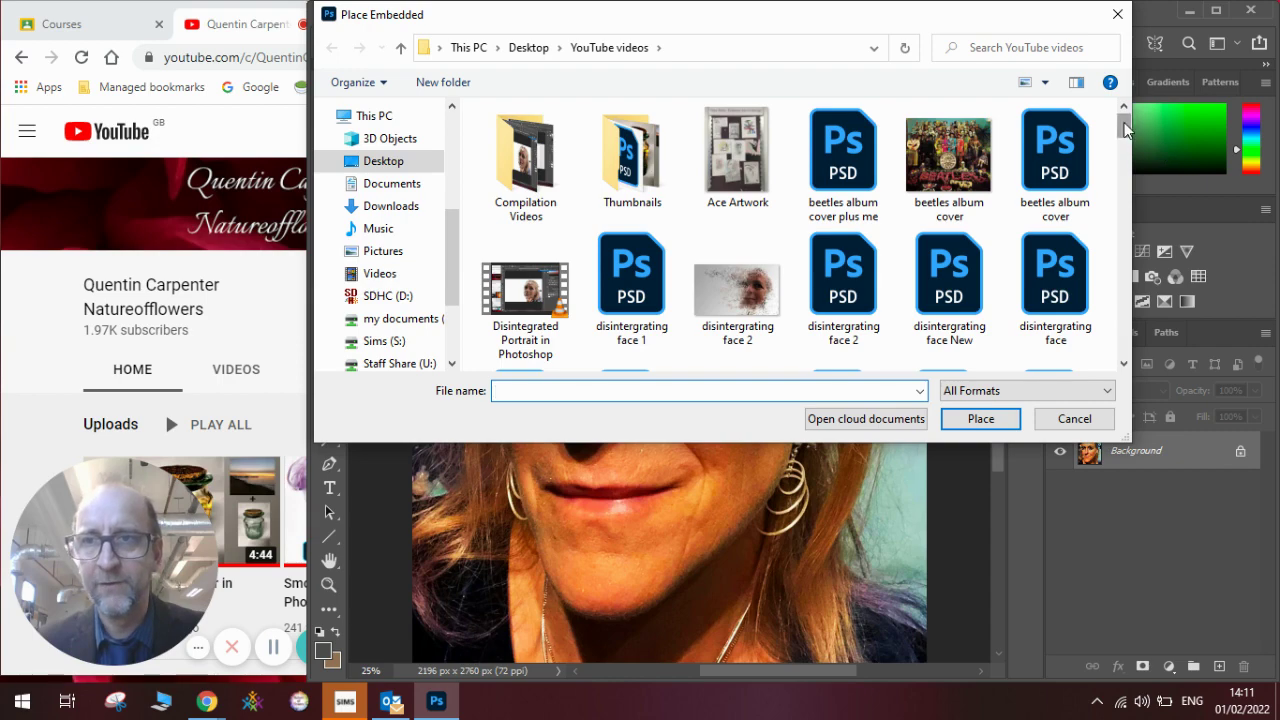
left_click_drag(1124, 125, 1124, 357)
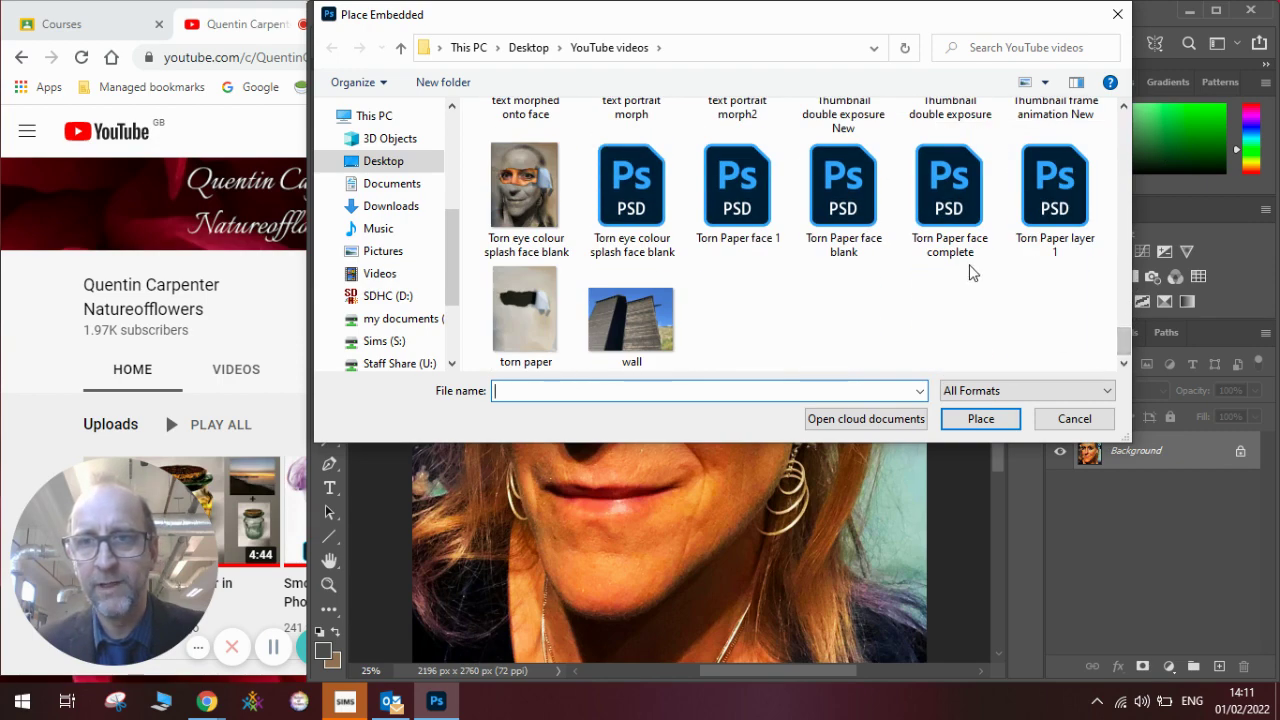
left_click(1070, 204)
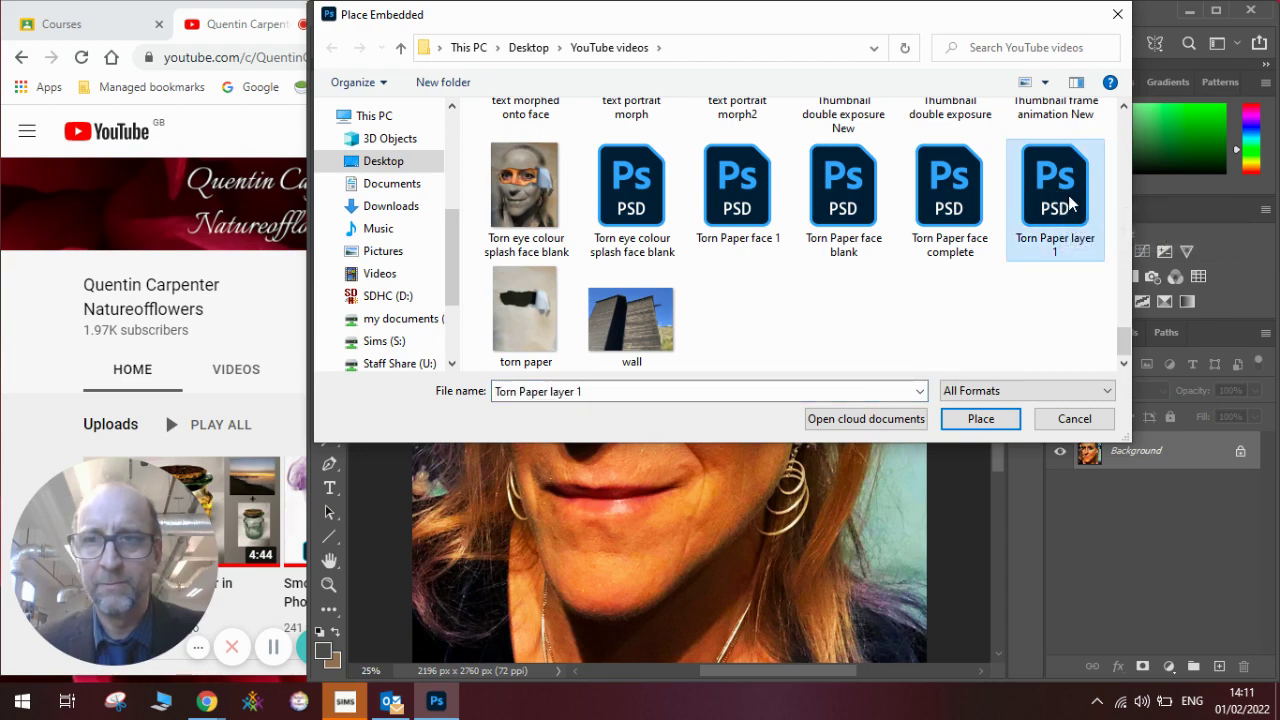
left_click(980, 420)
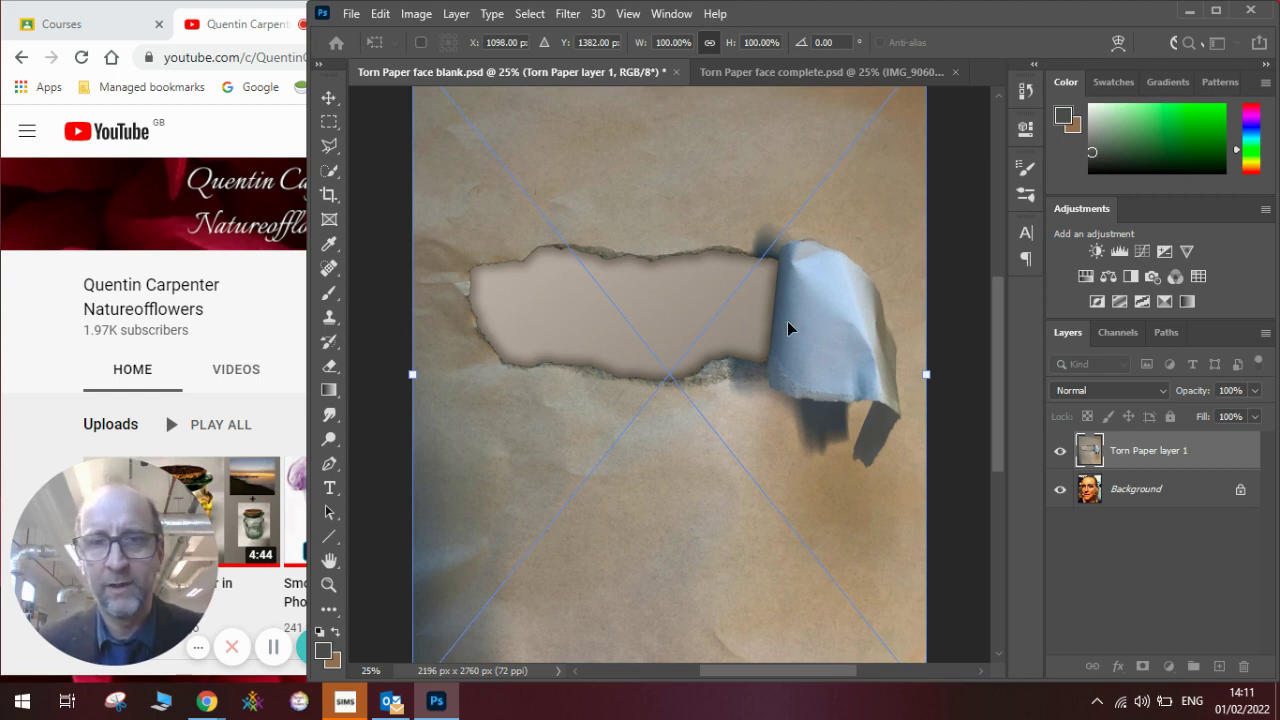
key("Return")
Select the torn hole in Torn Paper layer 1 using Quick Selection in add-to-selection mode
key("b")
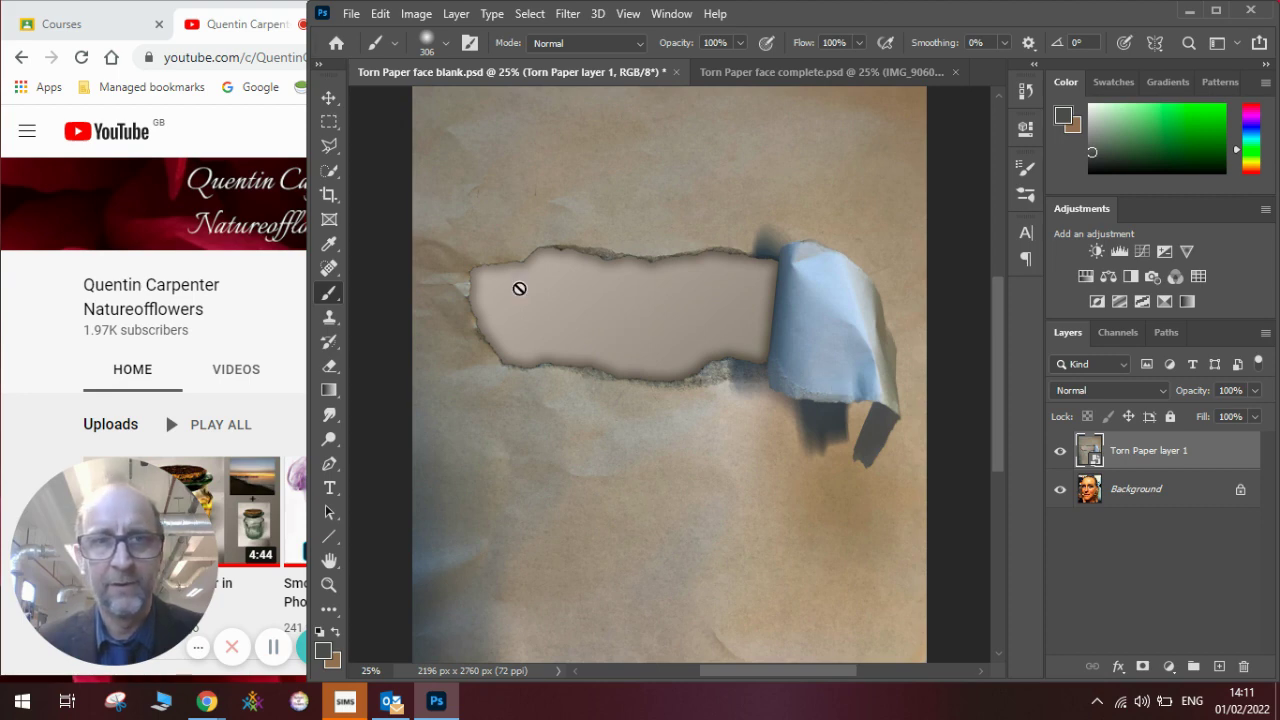
left_click(331, 172)
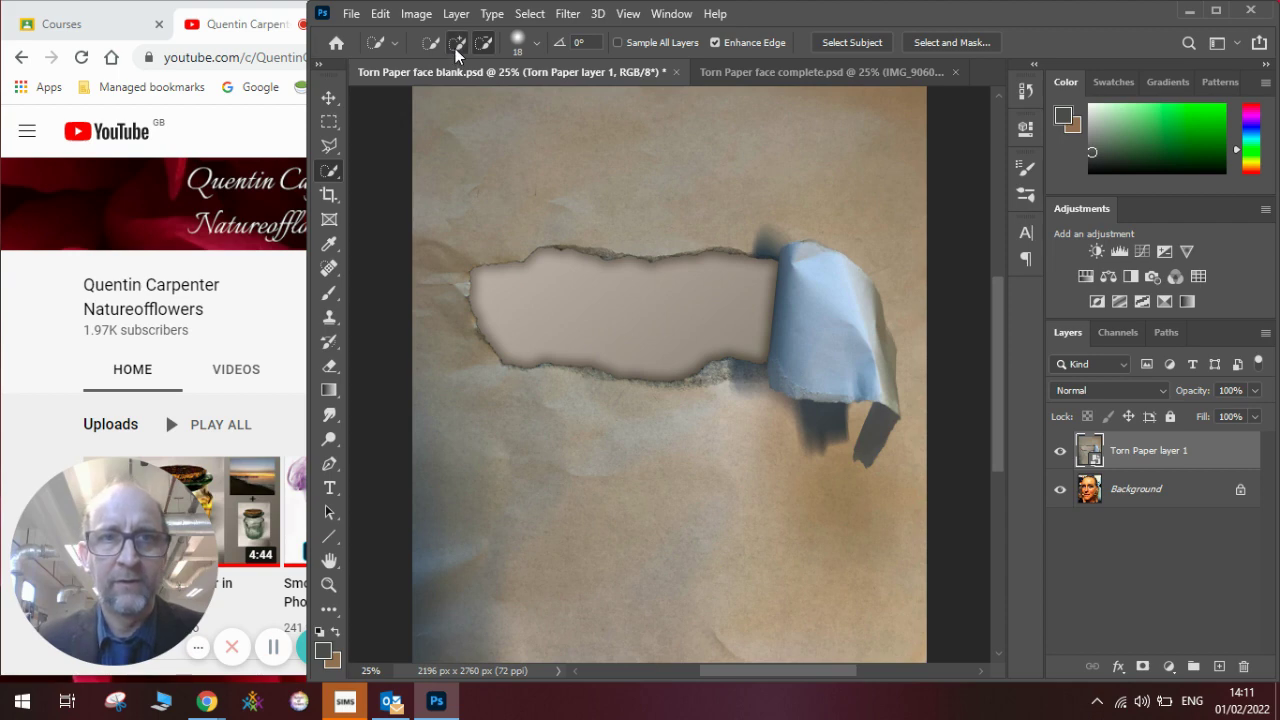
right_click(331, 172)
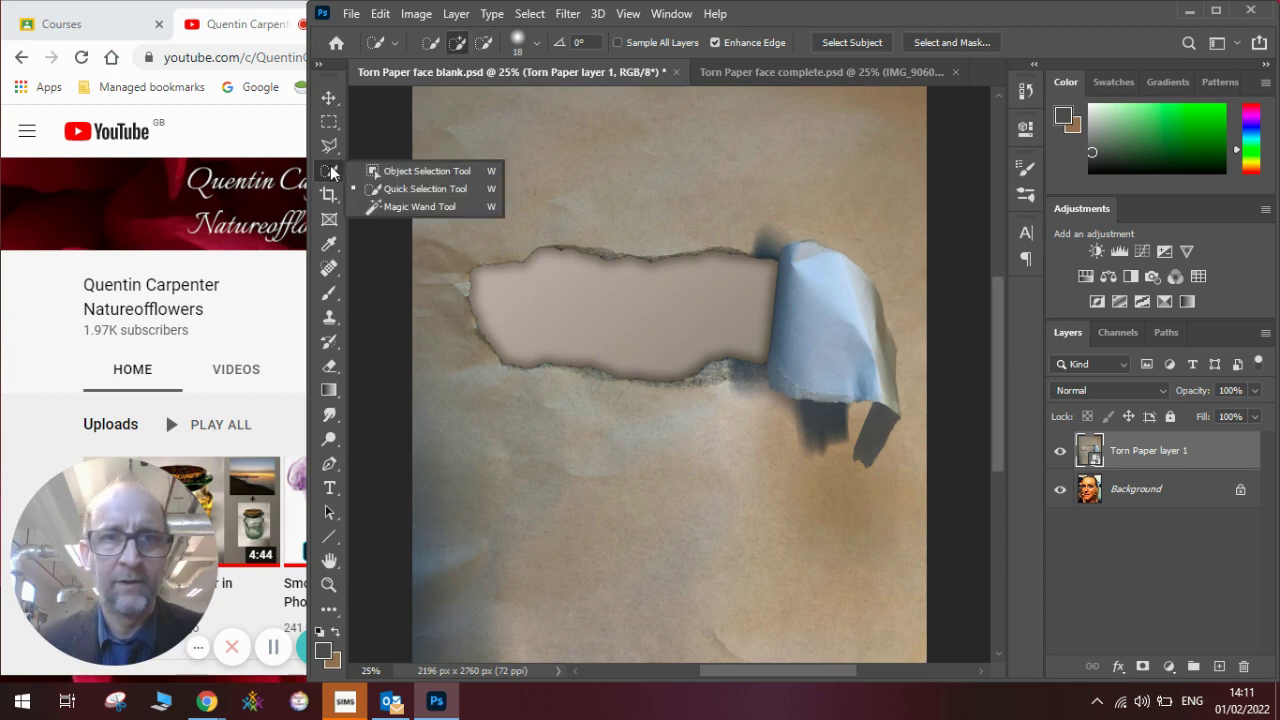
left_click(464, 40)
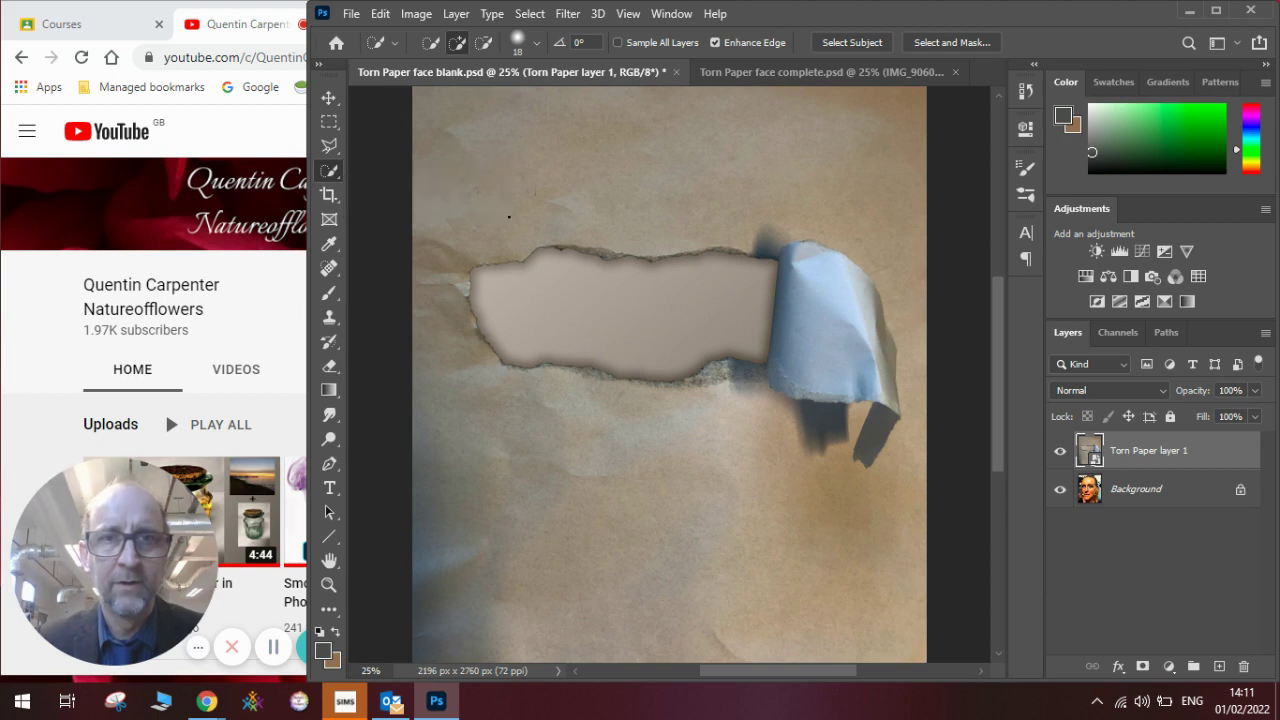
left_click(533, 45)
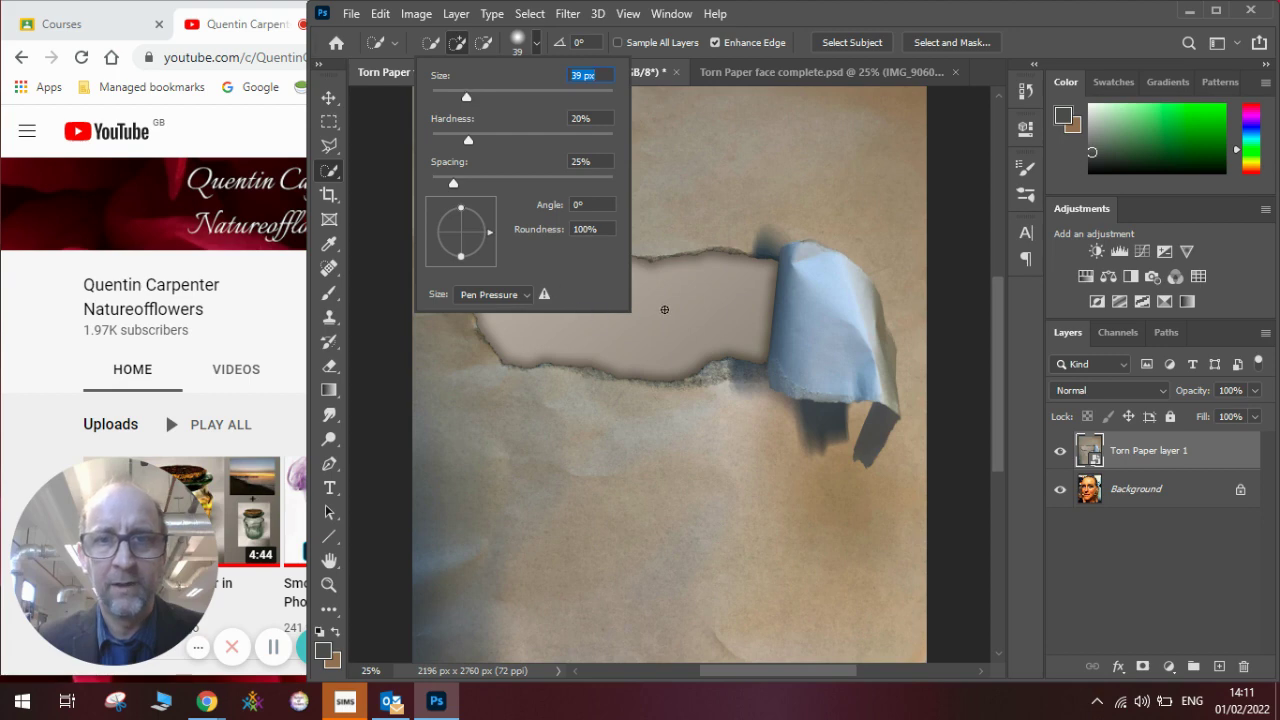
left_click_drag(664, 308, 579, 300)
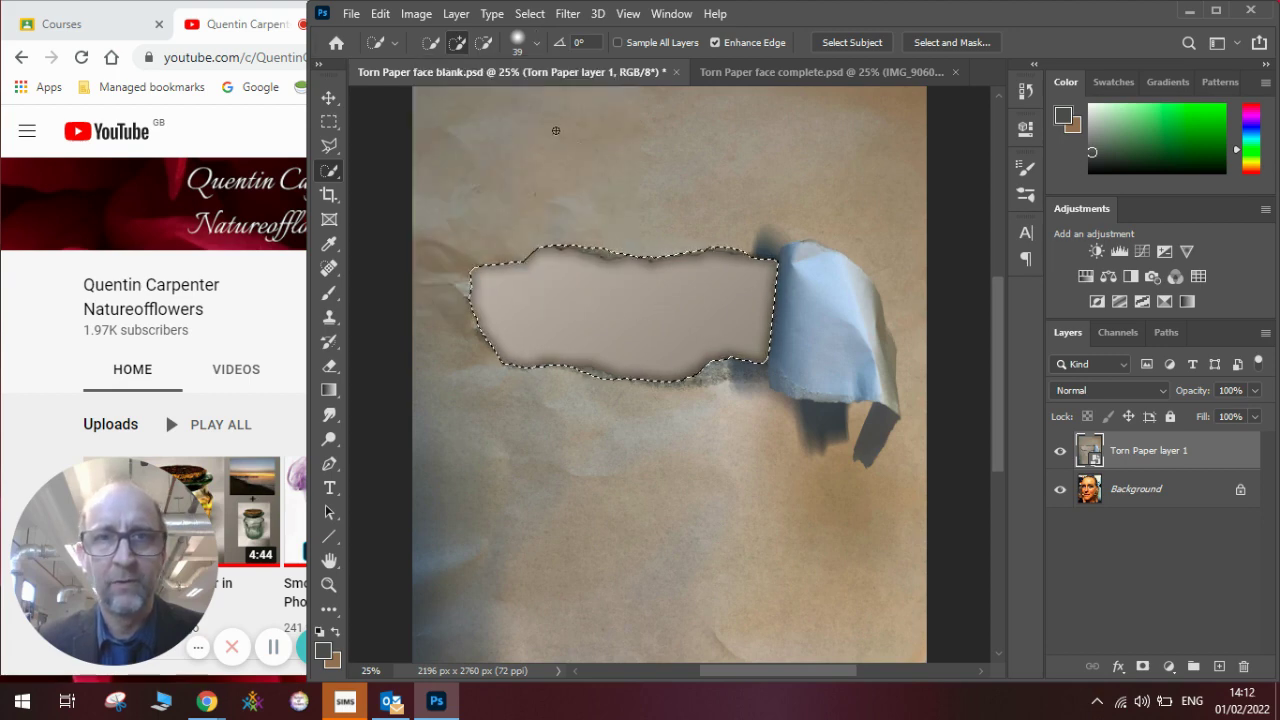
left_click(481, 44)
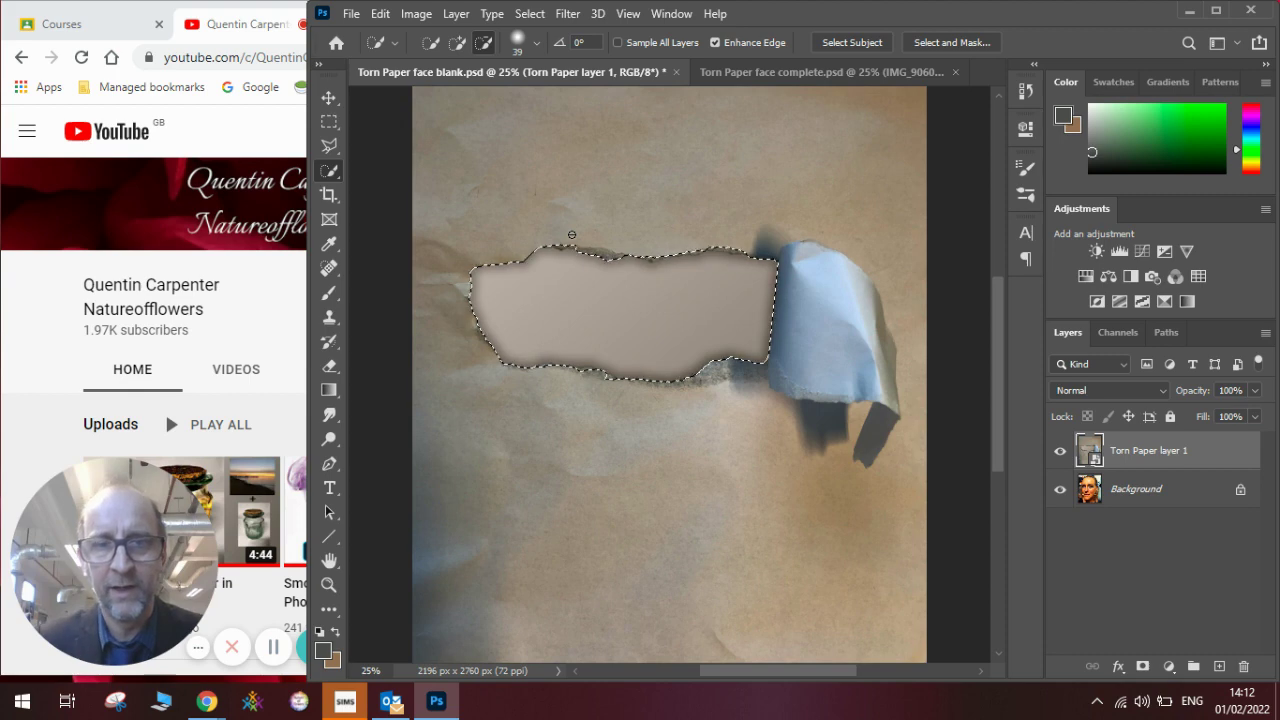
Invert the selection and add a layer mask to Torn Paper layer 1, exposing the eyes
left_click(530, 14)
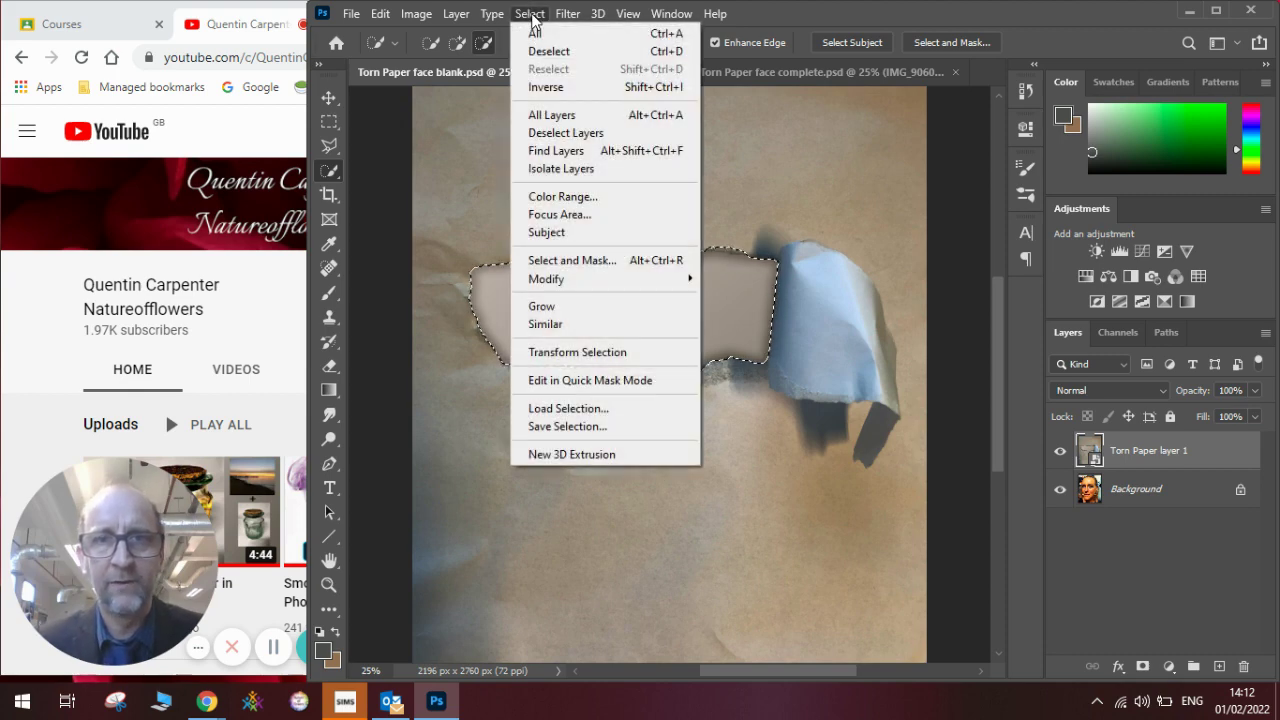
left_click(558, 87)
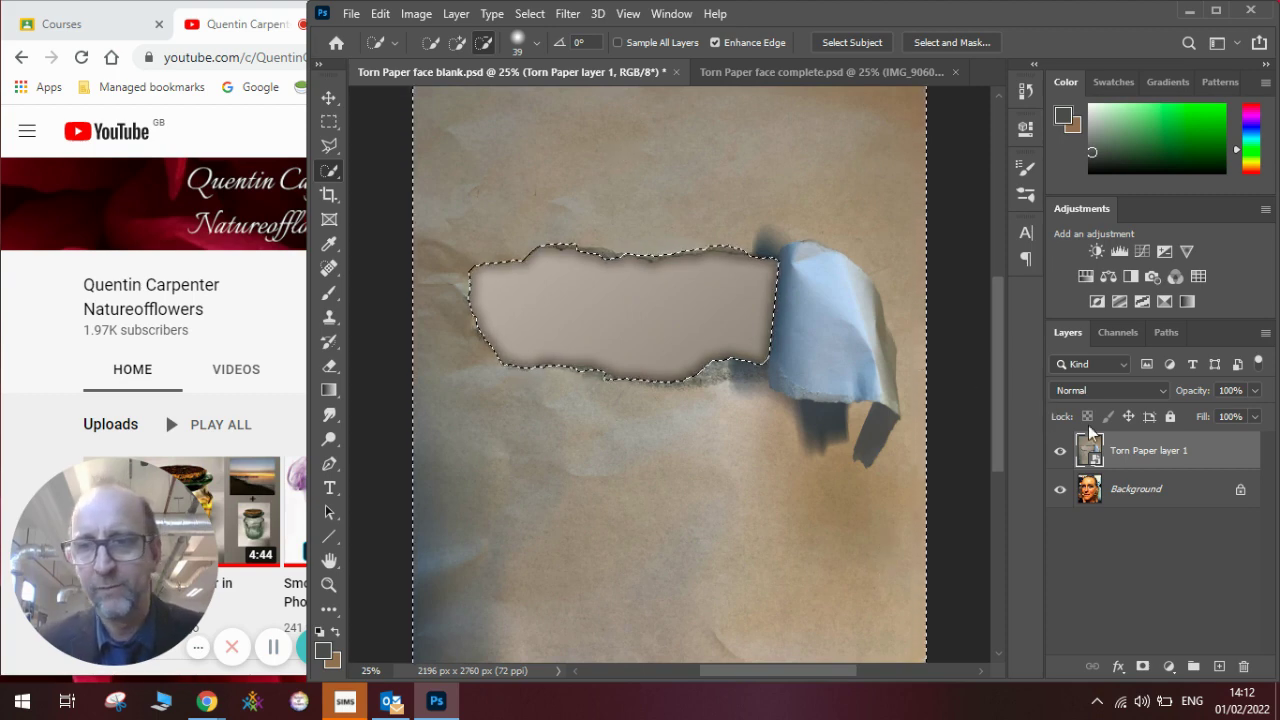
left_click(1142, 667)
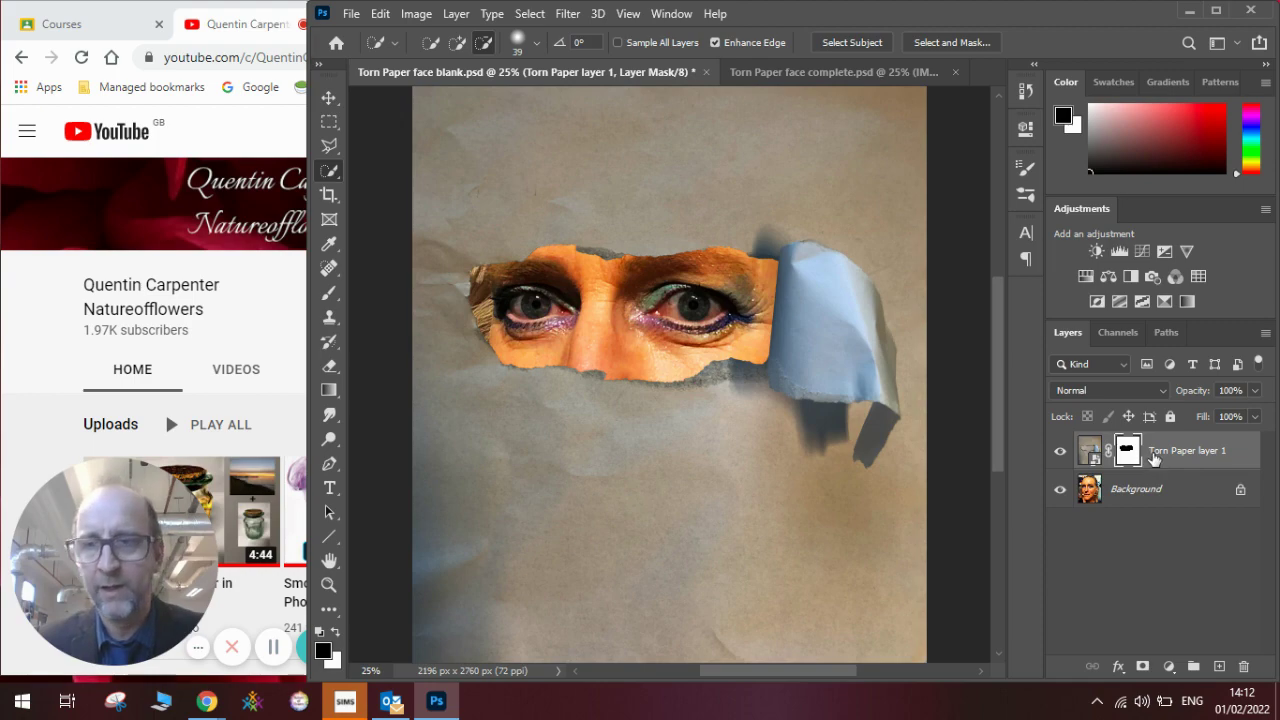
Add a Linear Light drop shadow with widened spread to Torn Paper layer 1
right_click(1155, 455)
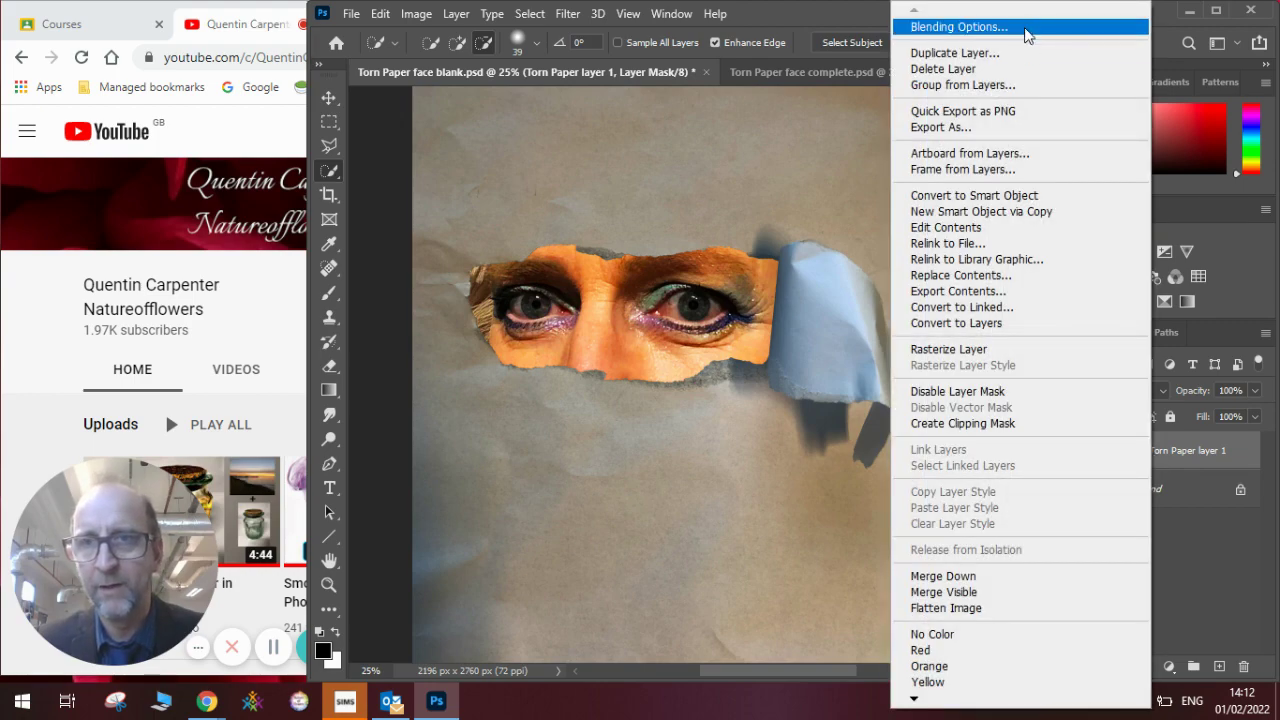
left_click(1024, 28)
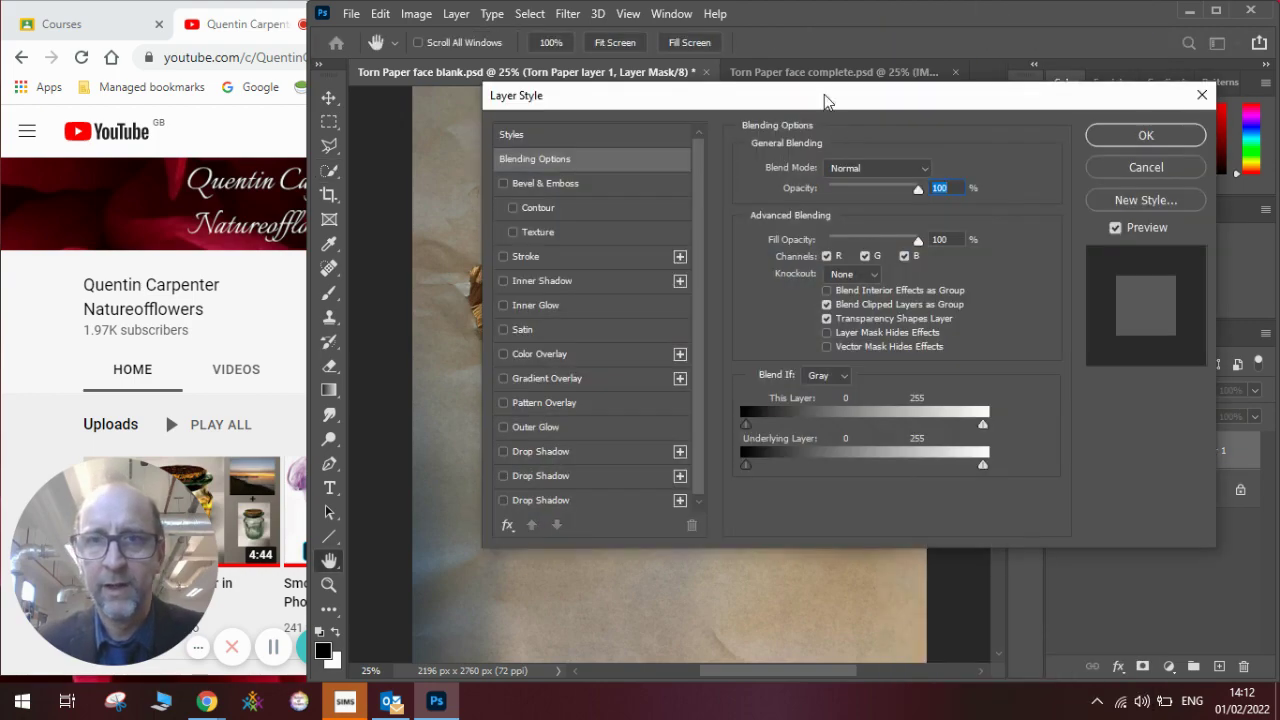
left_click_drag(824, 94, 1052, 31)
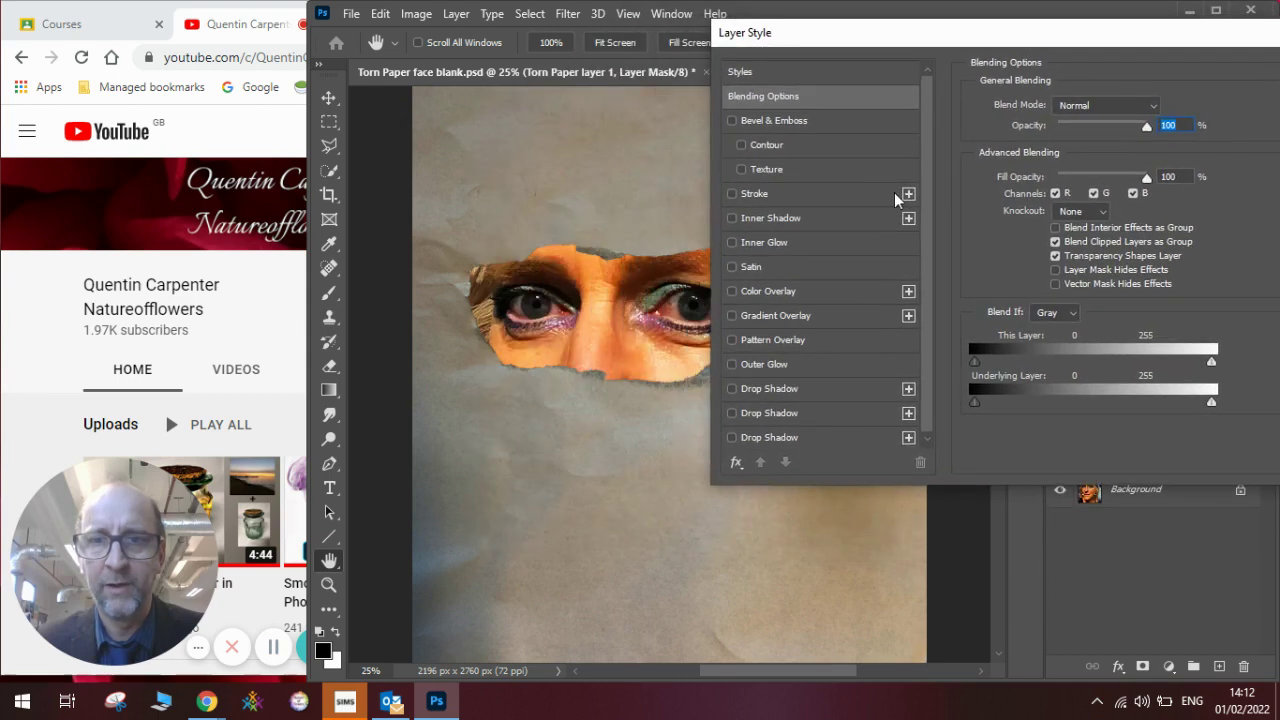
left_click(733, 390)
left_click_drag(980, 38, 867, 192)
left_click(1012, 260)
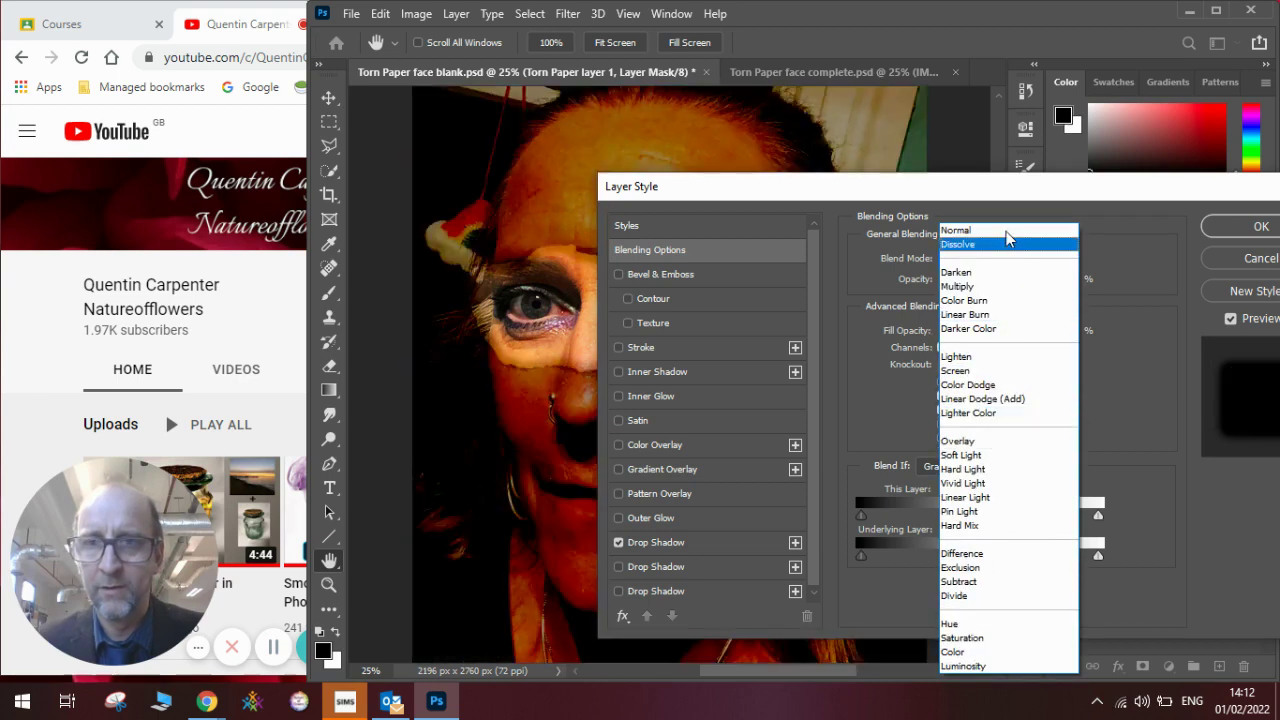
left_click(1008, 232)
left_click_drag(1027, 195, 996, 52)
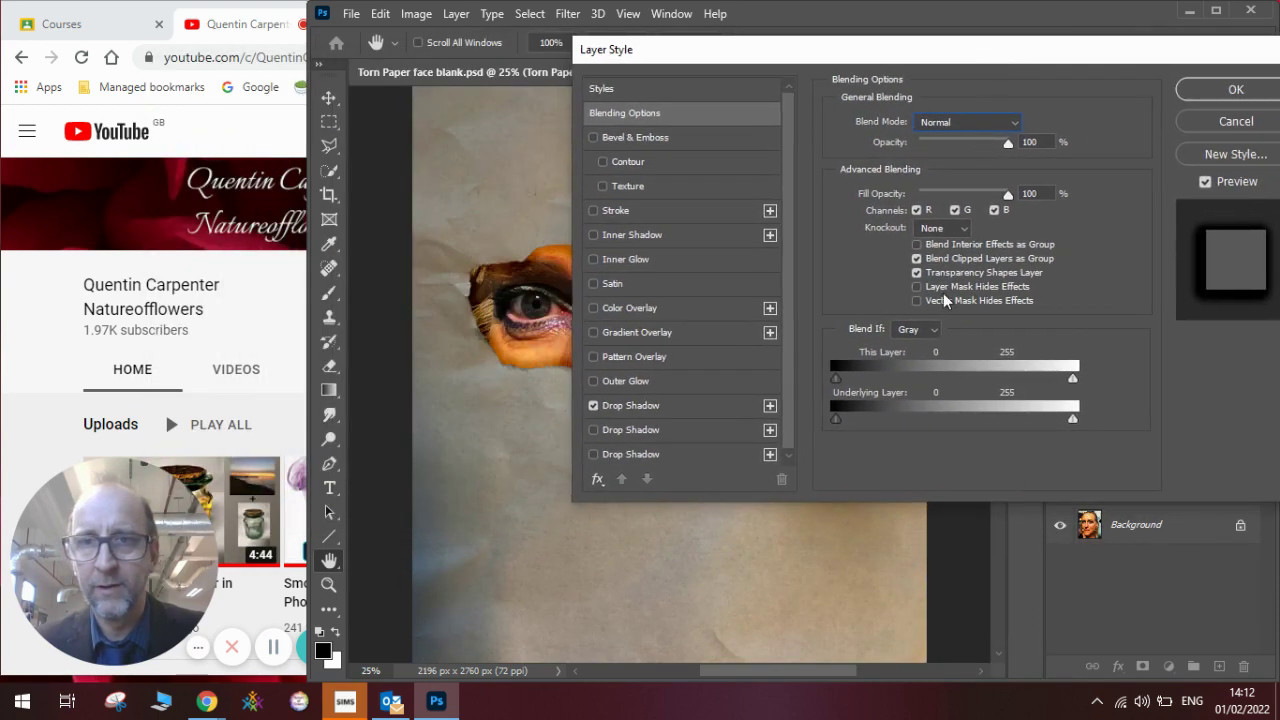
left_click(633, 412)
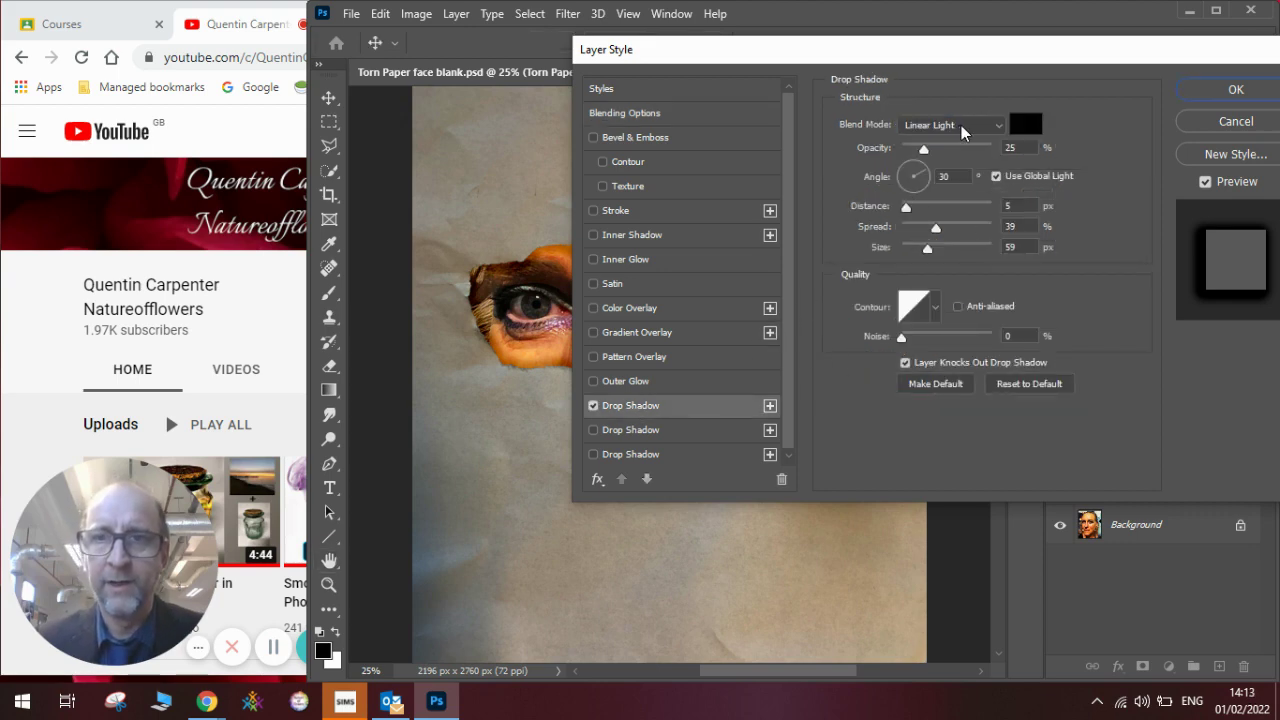
left_click_drag(935, 231, 910, 210)
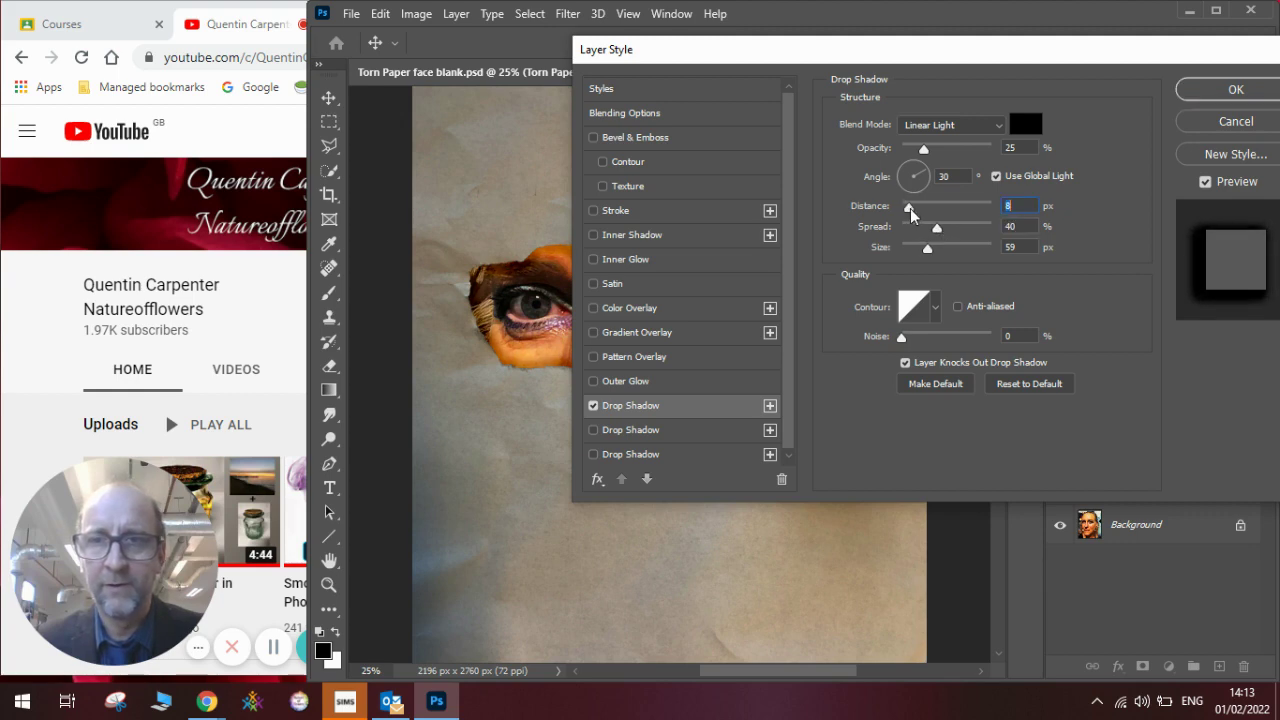
left_click(1205, 93)
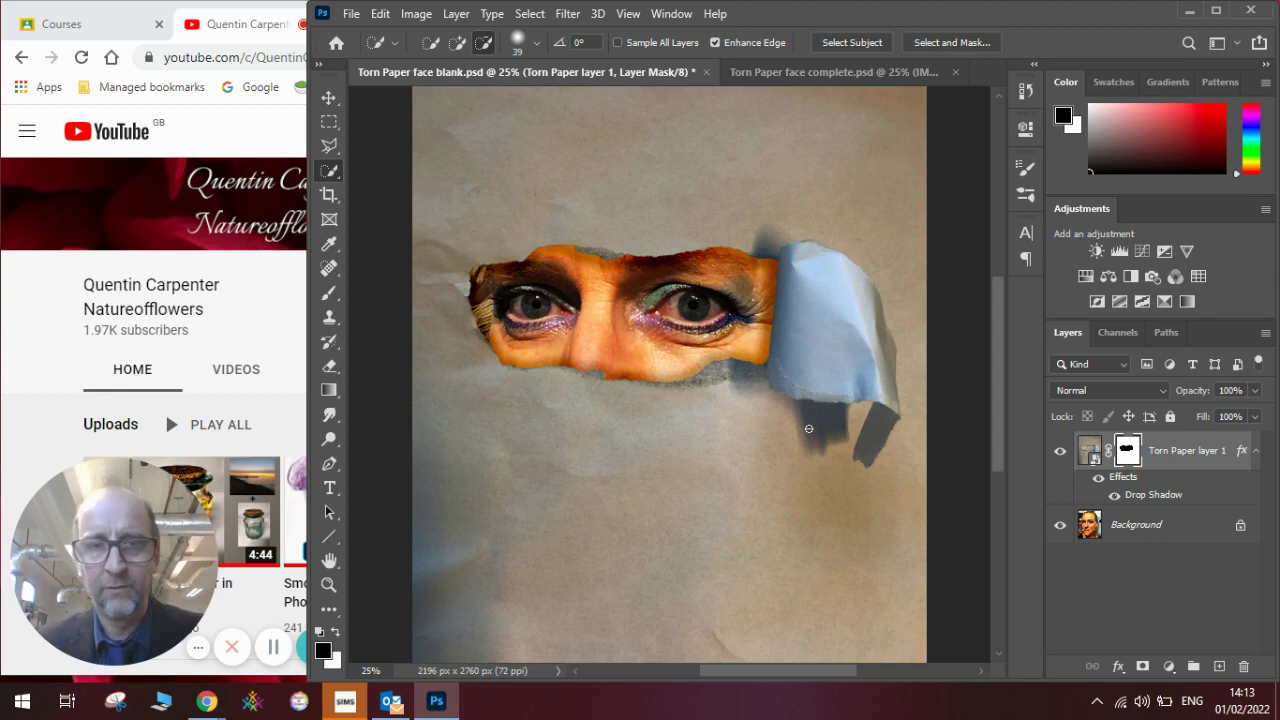
Duplicate the Background layer to create Background copy
left_click(1147, 531)
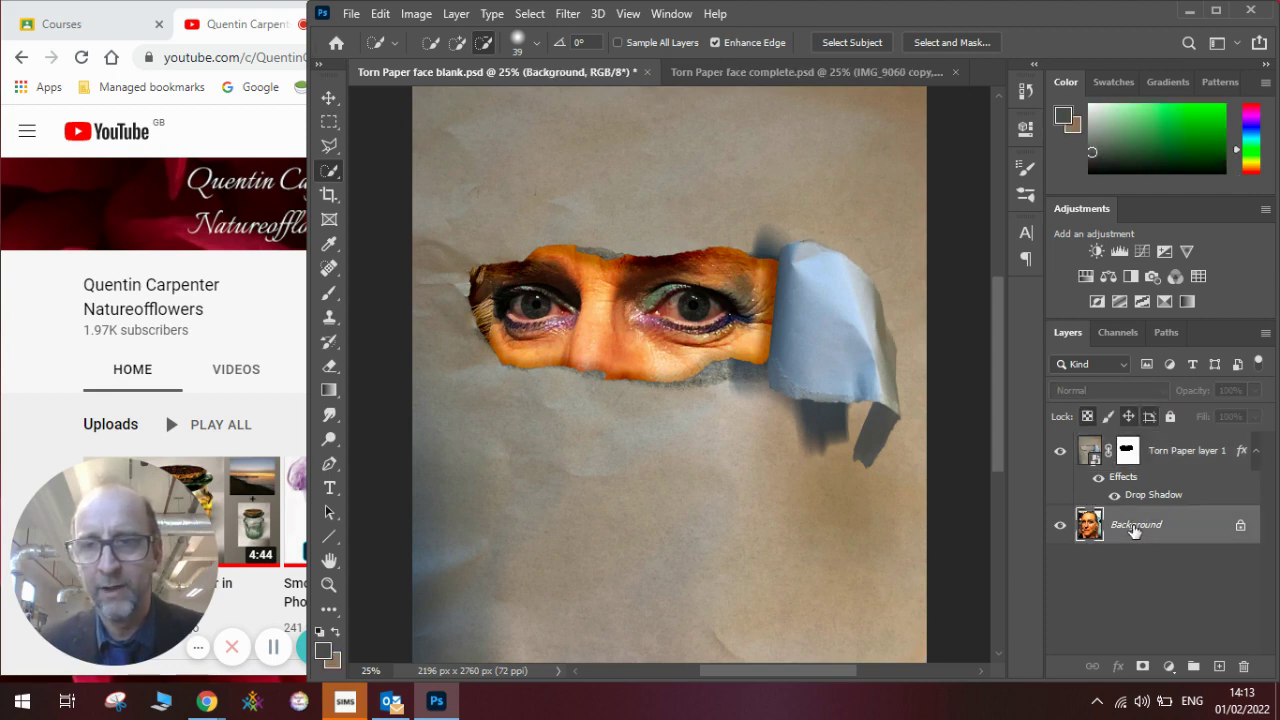
right_click(1133, 528)
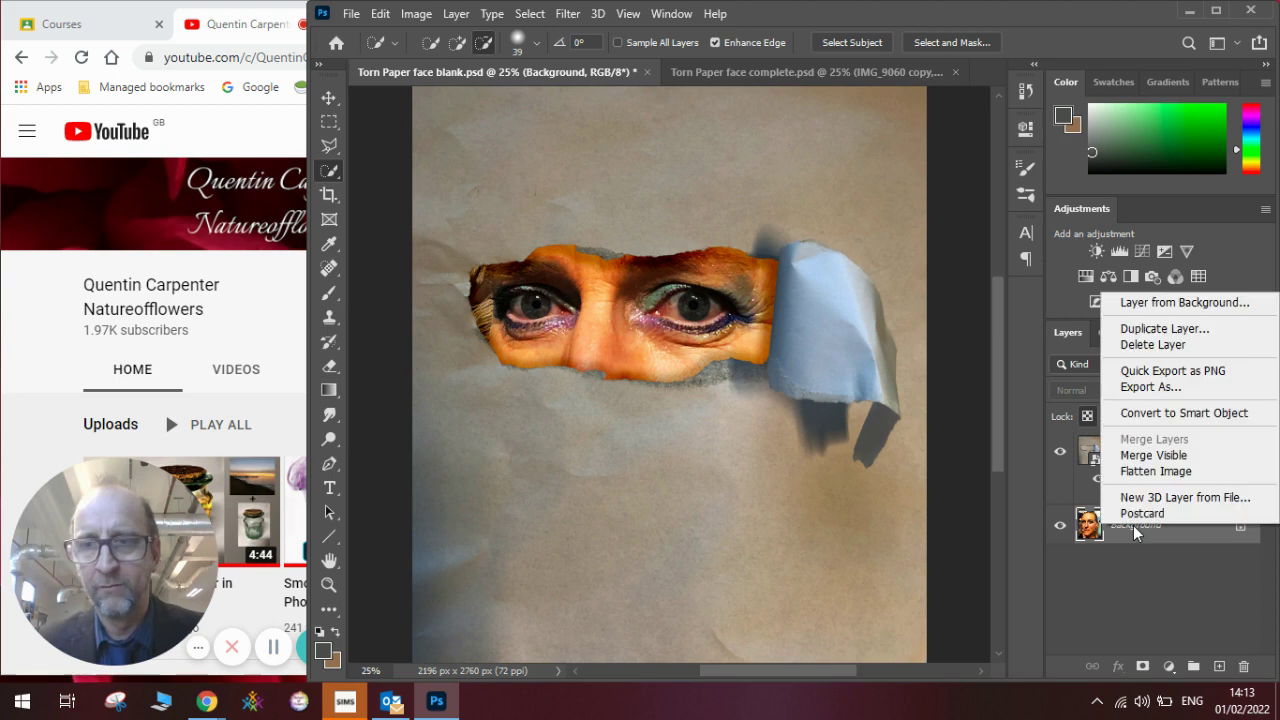
left_click(1151, 330)
left_click(790, 179)
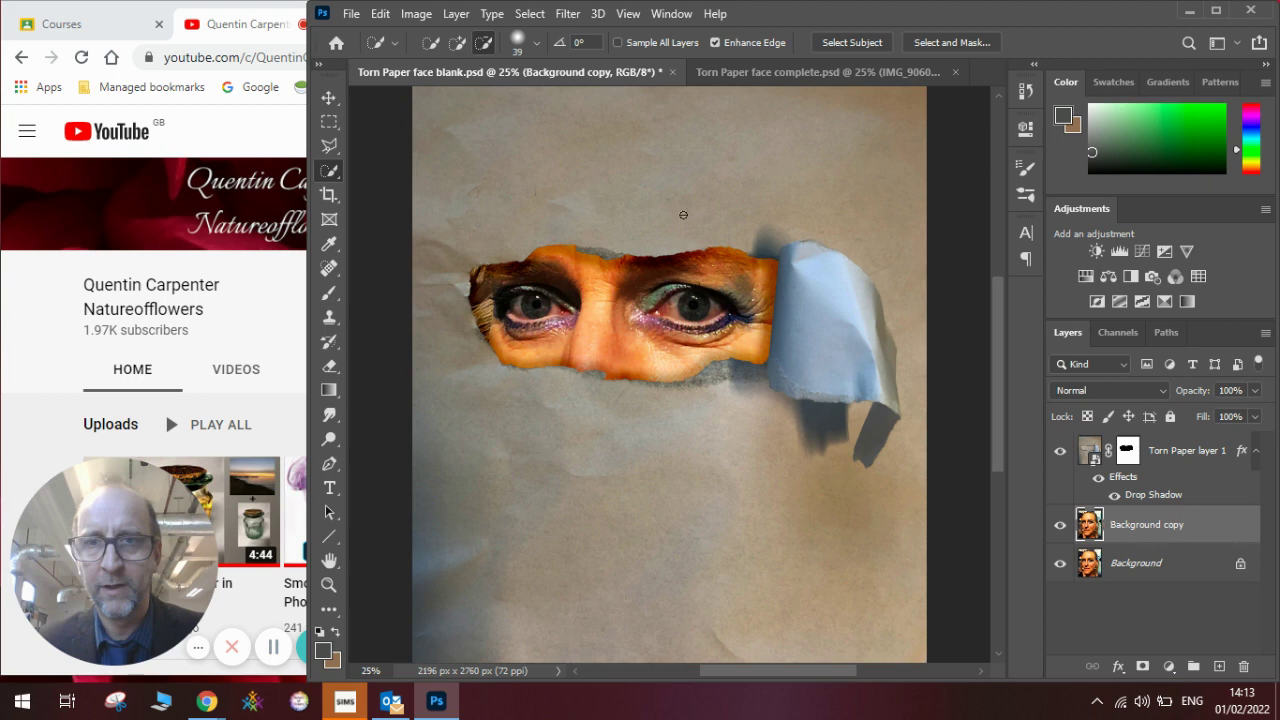
Convert Background copy to Black & White and check it by toggling layer visibility
left_click(416, 14)
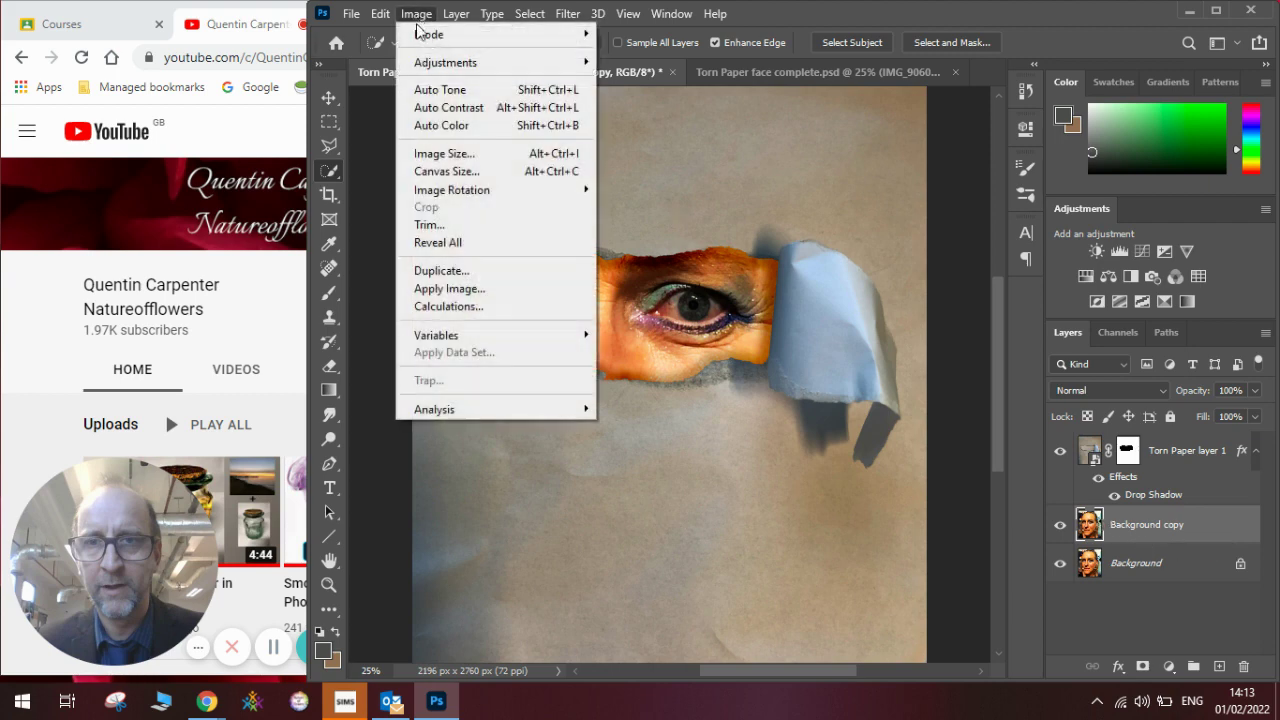
mouse_move(445, 63)
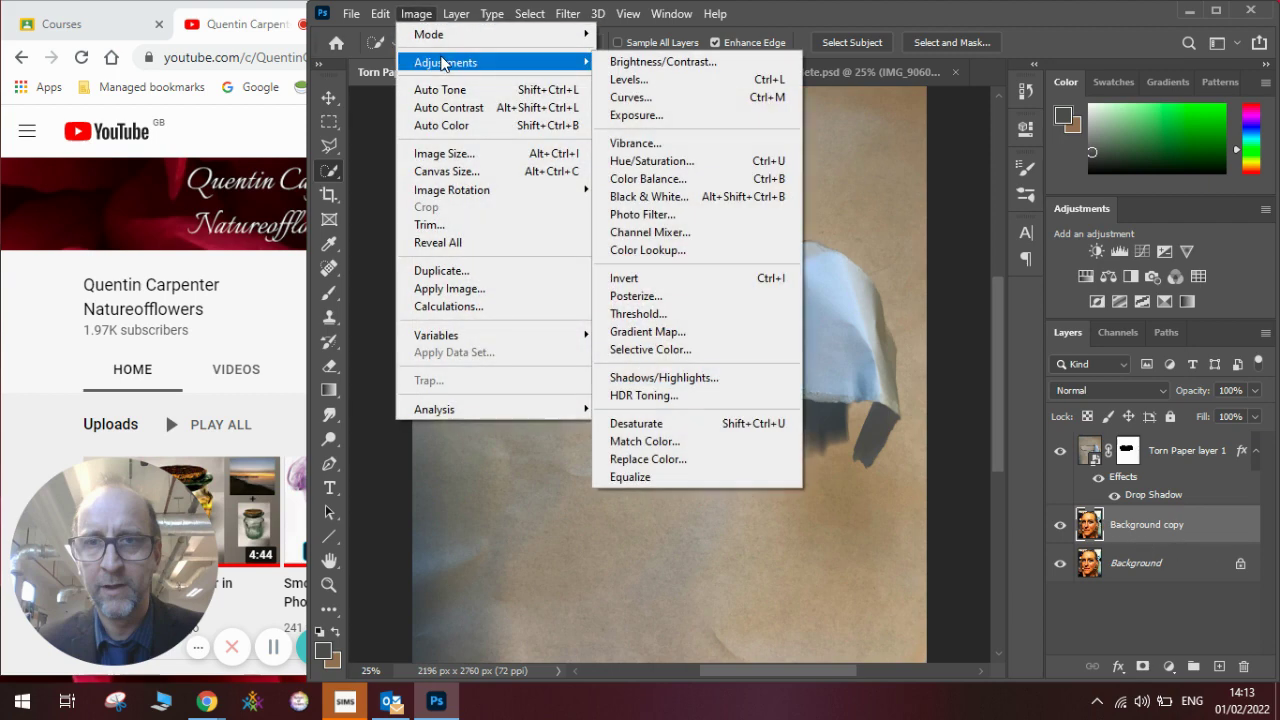
left_click(669, 197)
left_click(762, 81)
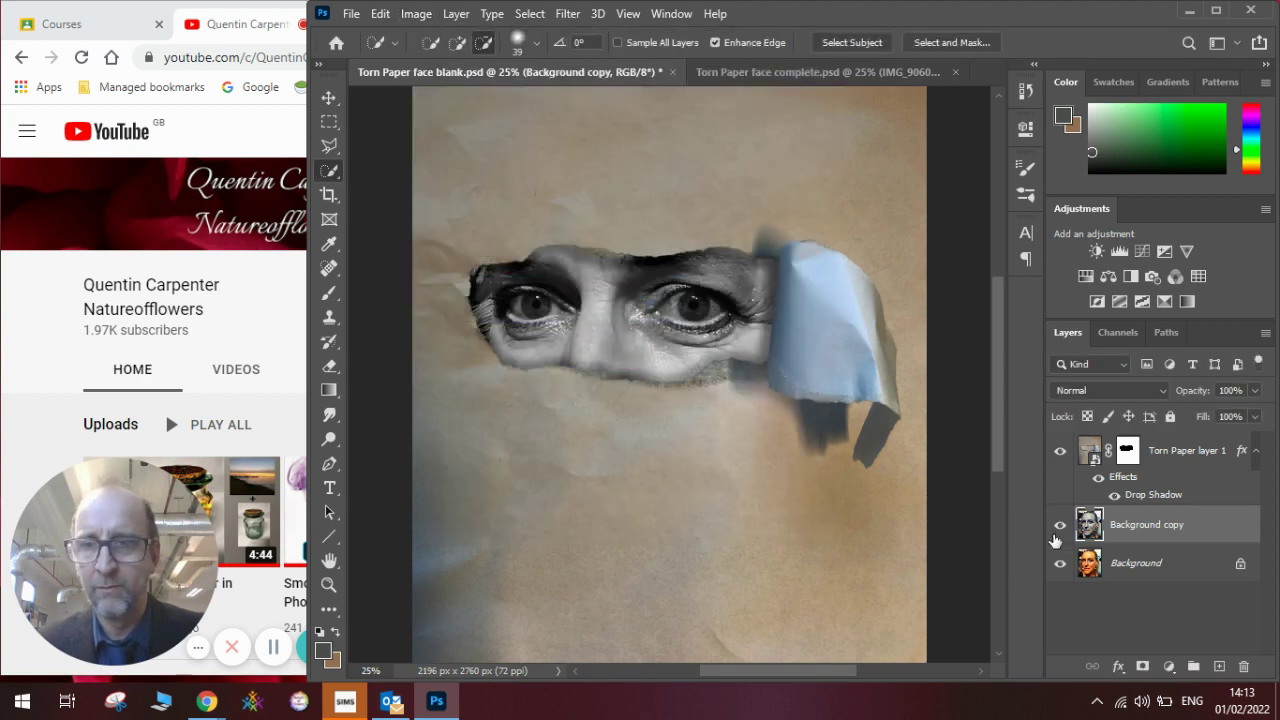
left_click(1060, 452)
left_click(1059, 525)
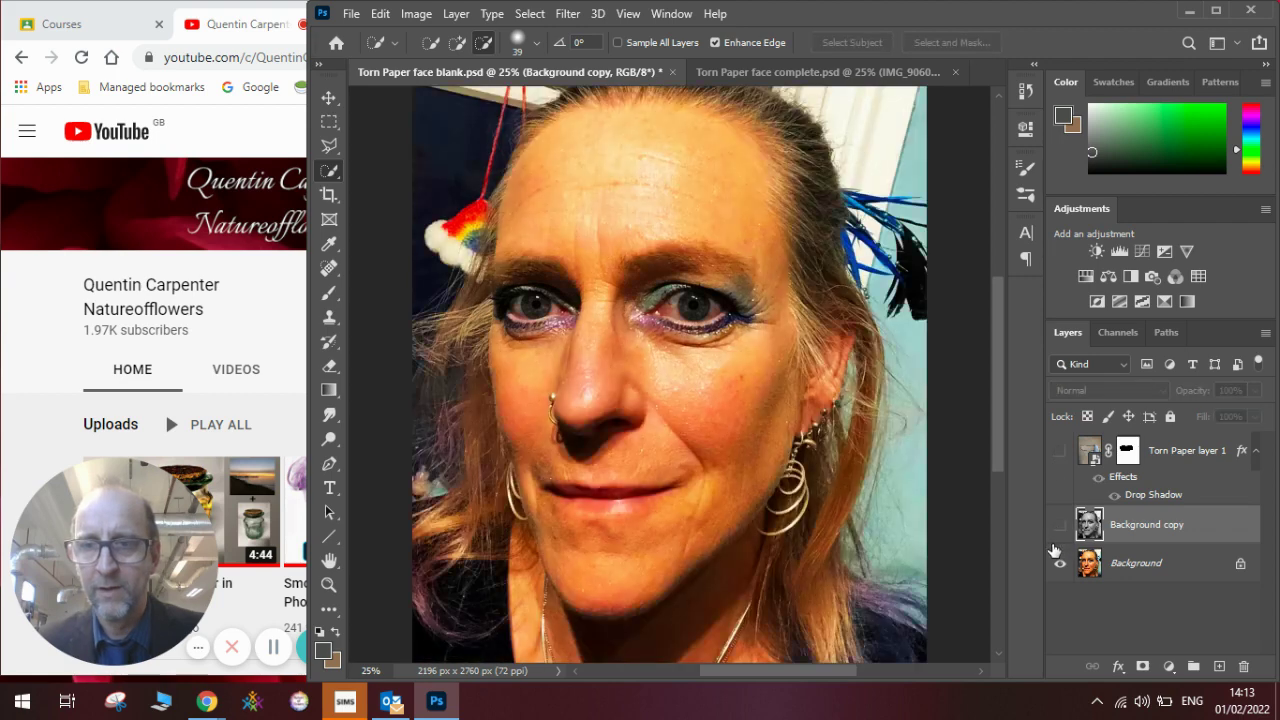
left_click(1059, 525)
left_click(1061, 453)
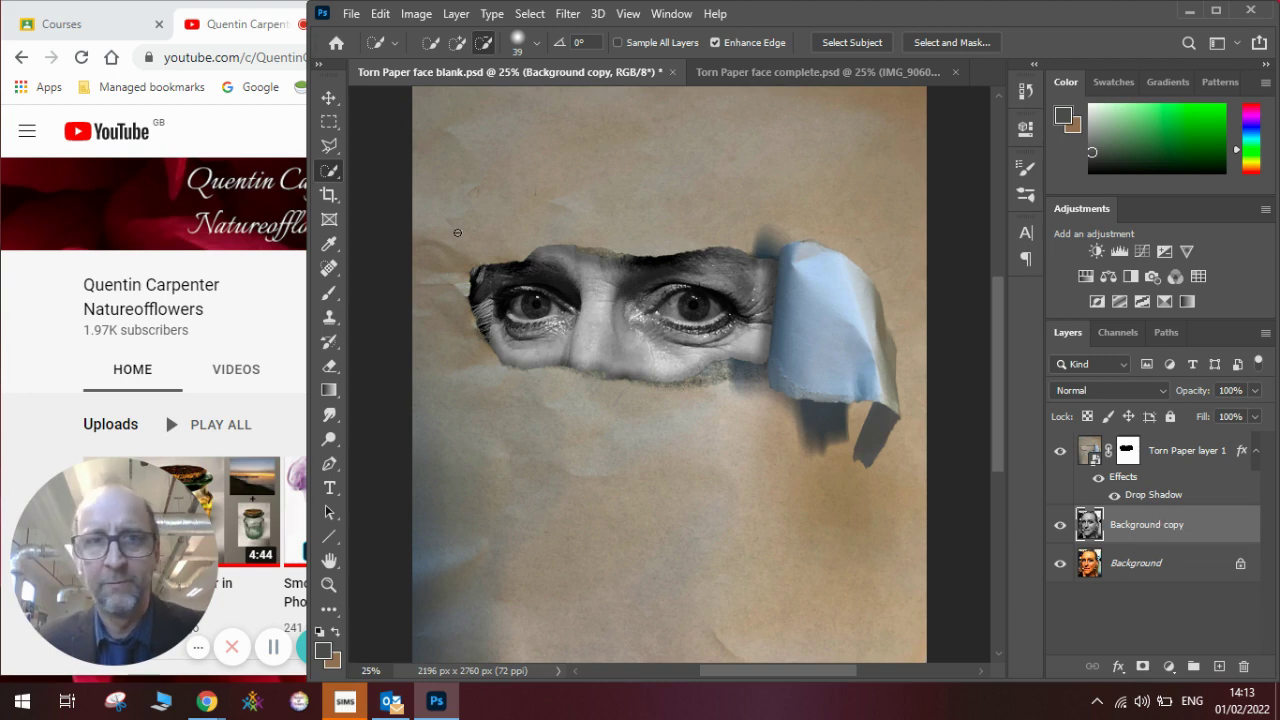
Move Background copy above Torn Paper layer 1, briefly comparing with the finished example
key("v")
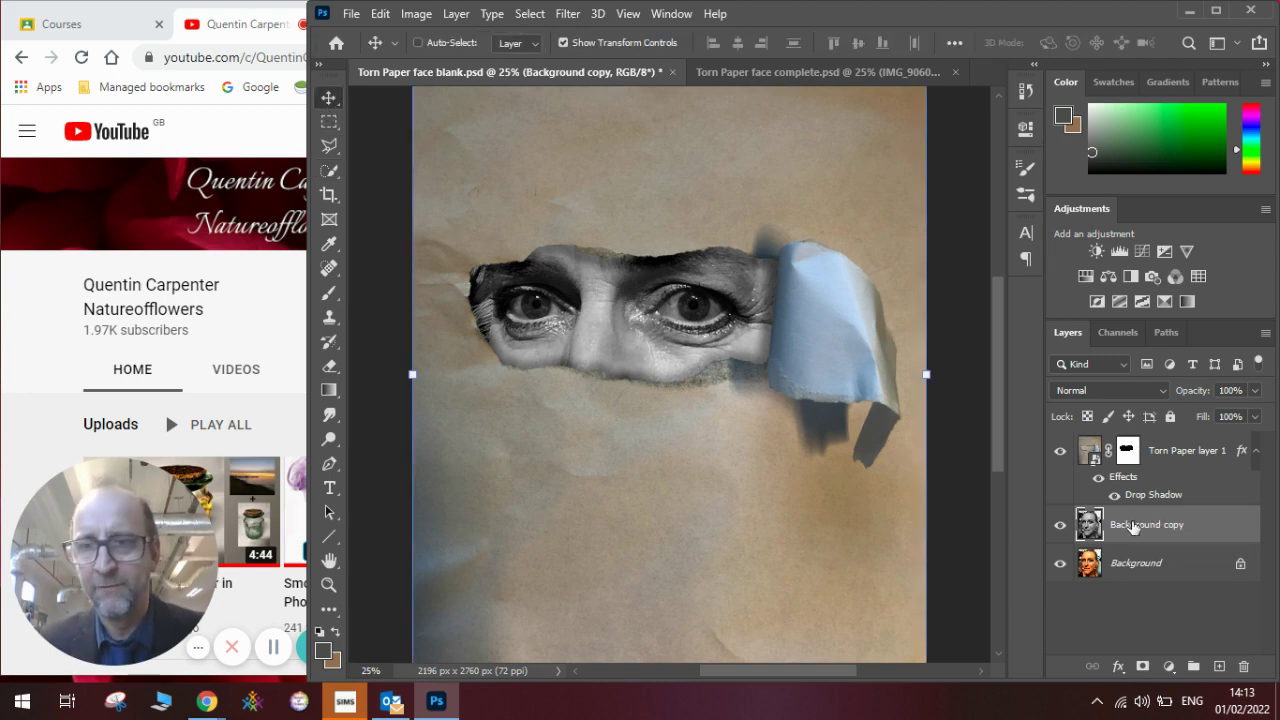
left_click_drag(1133, 527, 1145, 450)
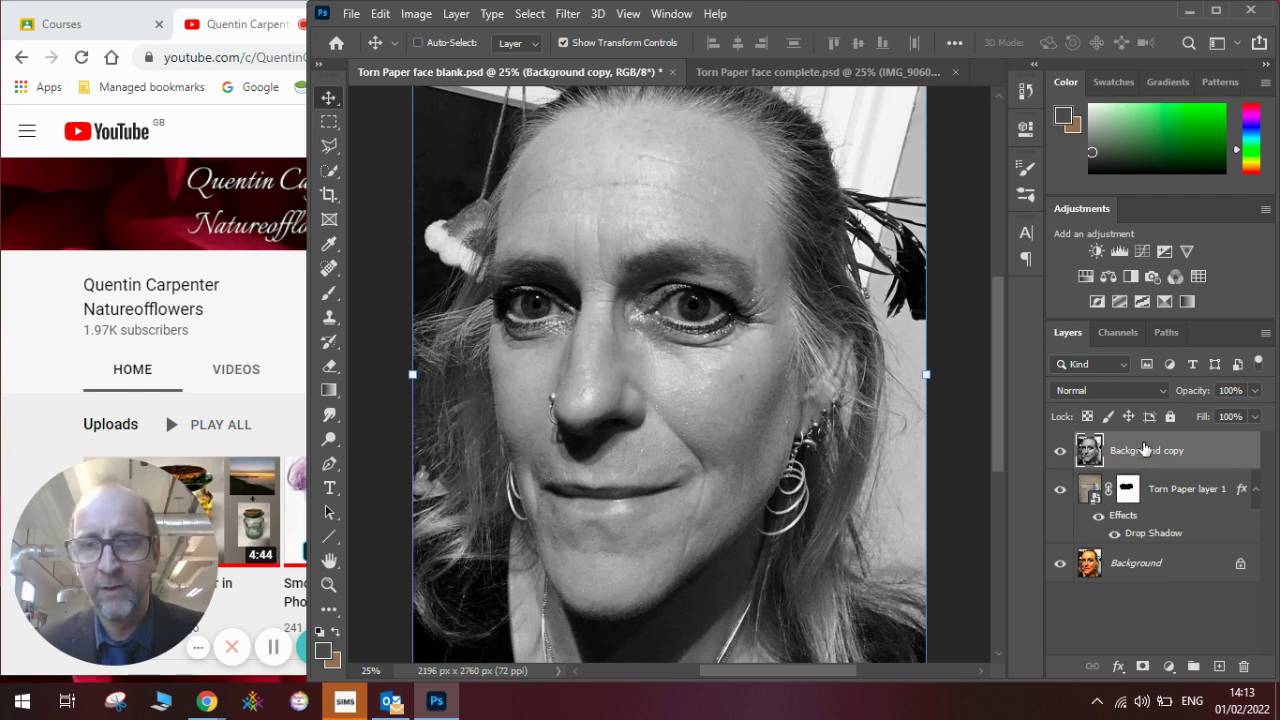
left_click(808, 72)
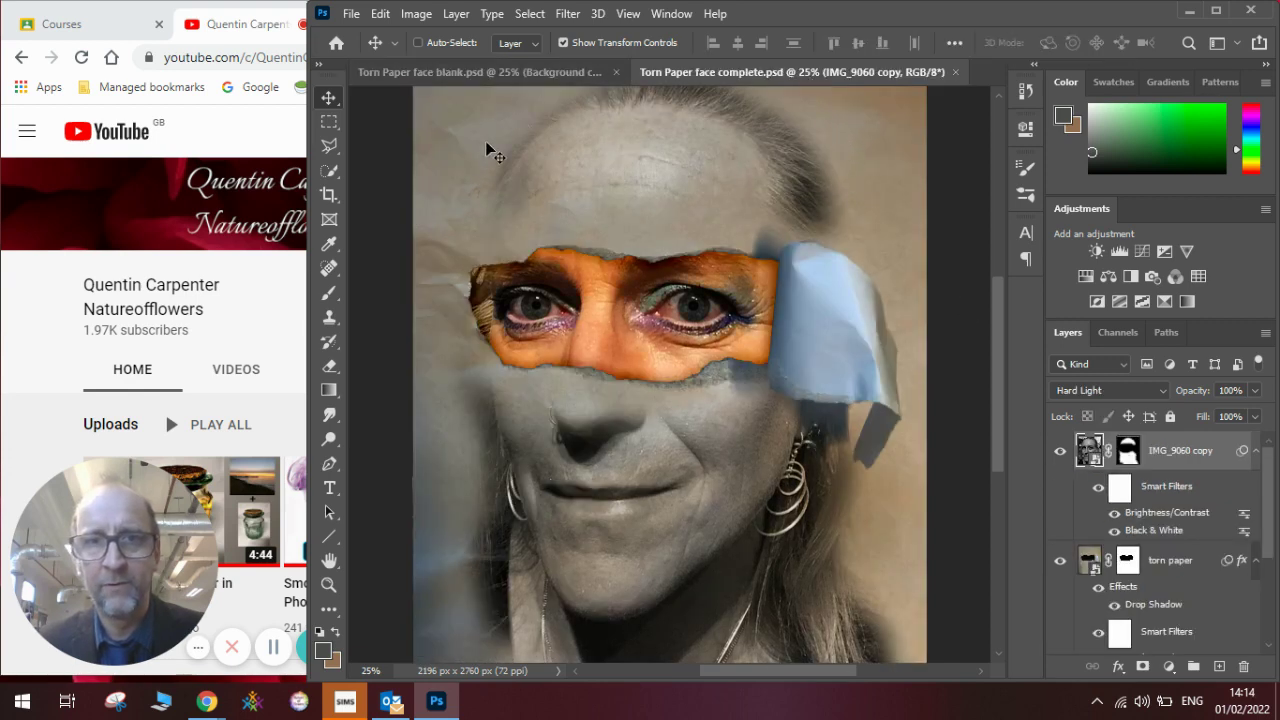
left_click(555, 74)
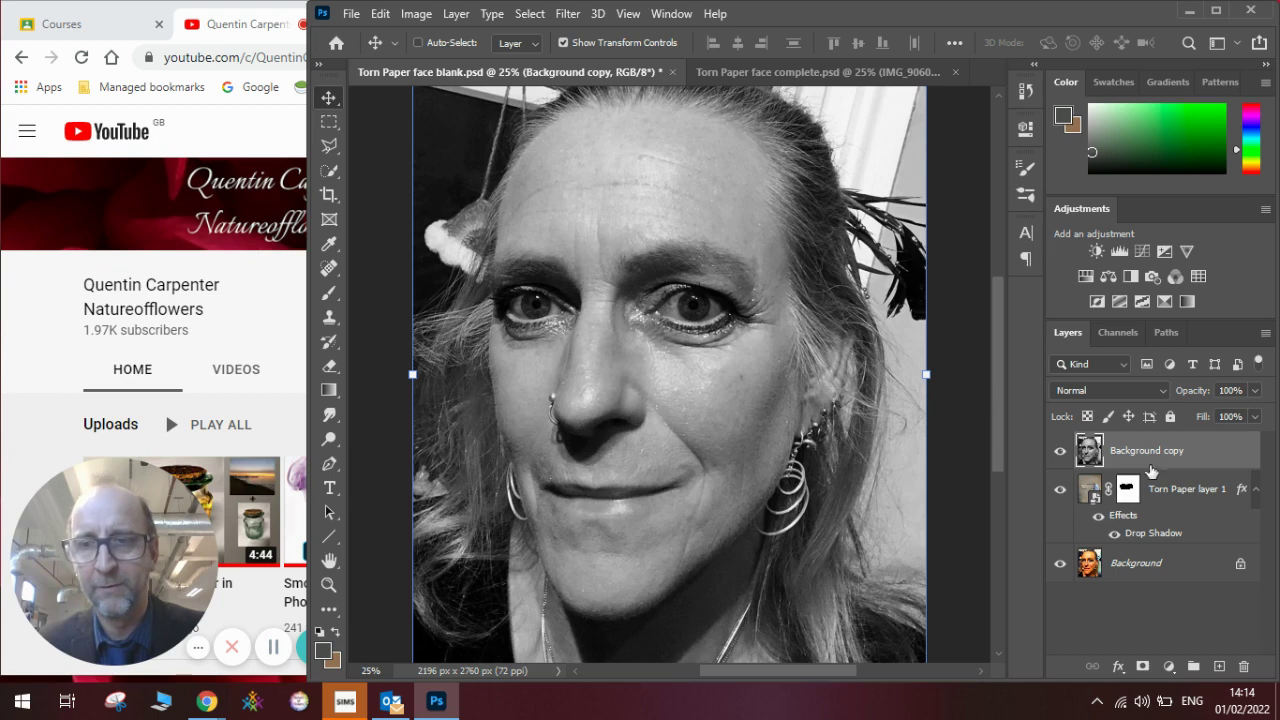
Mask Background copy and paint black with a 338 px soft brush over the eyes and right edge
left_click(1141, 667)
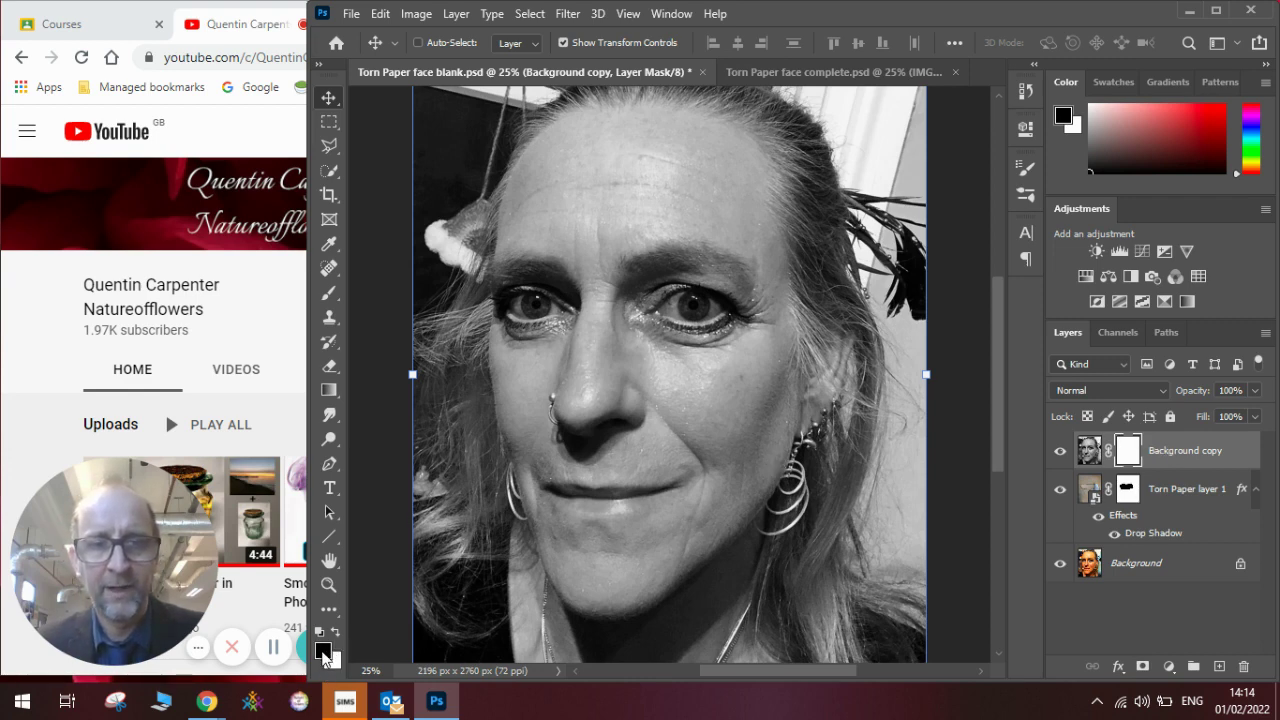
left_click(330, 294)
left_click(445, 44)
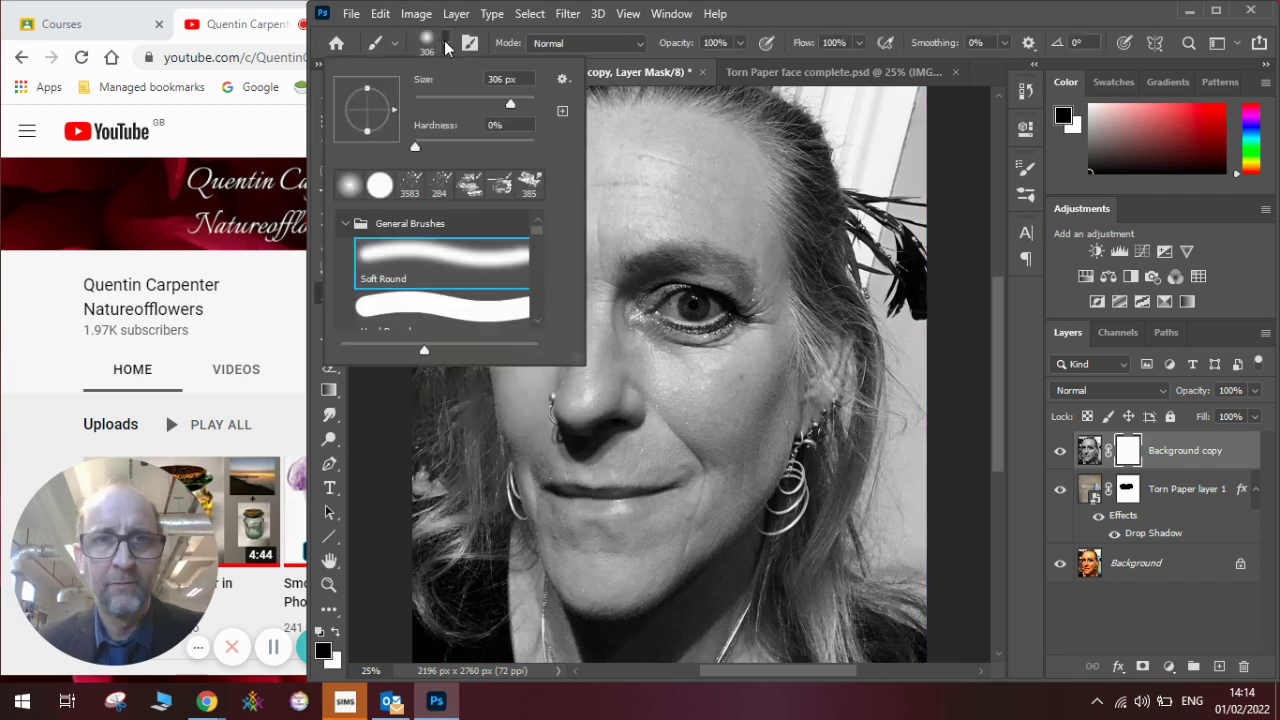
left_click_drag(513, 101, 513, 101)
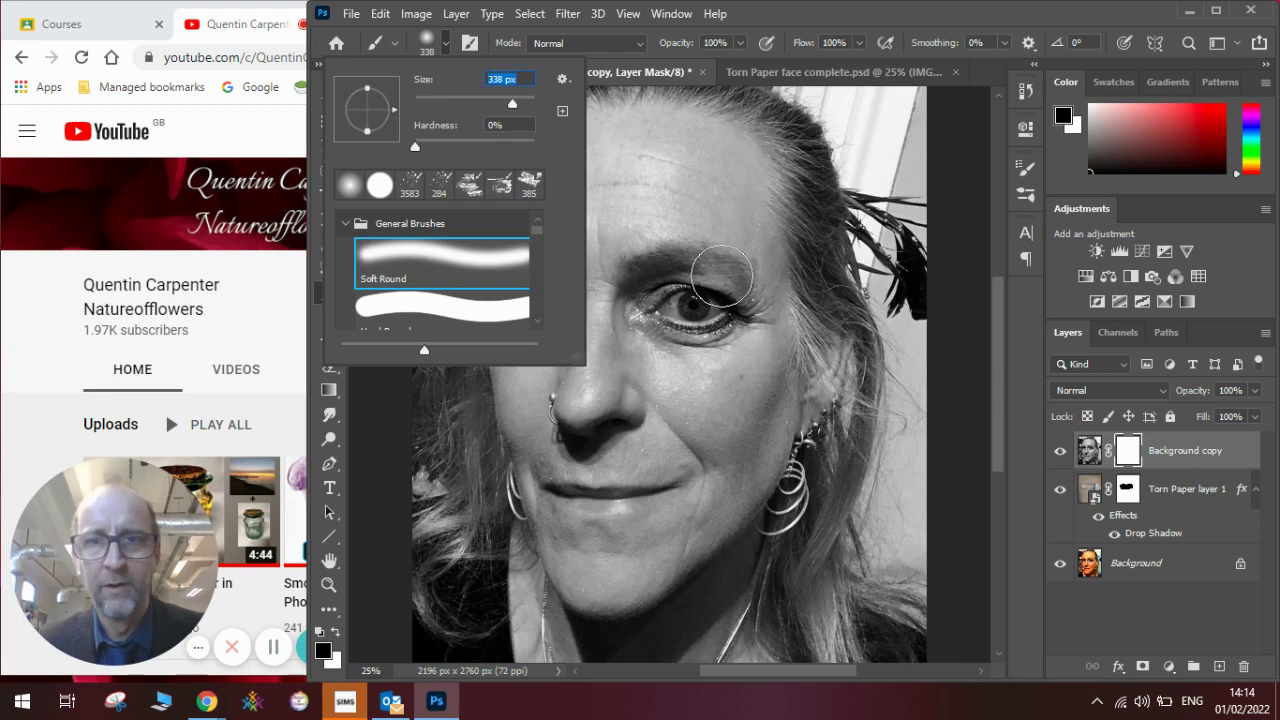
mouse_move(720, 262)
left_mouse_down()
mouse_move(682, 264)
mouse_move(763, 271)
mouse_move(714, 262)
mouse_move(649, 278)
mouse_move(550, 263)
mouse_move(578, 268)
mouse_move(480, 277)
mouse_move(470, 296)
mouse_move(482, 335)
mouse_move(542, 304)
mouse_move(583, 310)
mouse_move(508, 358)
mouse_move(694, 351)
mouse_move(579, 365)
mouse_move(726, 338)
mouse_move(678, 360)
mouse_move(720, 355)
mouse_move(580, 382)
mouse_move(510, 368)
mouse_move(688, 358)
mouse_move(789, 325)
mouse_move(772, 288)
mouse_move(739, 299)
mouse_move(796, 271)
mouse_move(779, 290)
mouse_move(824, 293)
mouse_move(836, 256)
mouse_move(795, 271)
mouse_move(865, 278)
mouse_move(837, 297)
mouse_move(841, 334)
mouse_move(837, 321)
mouse_move(790, 343)
mouse_move(864, 320)
mouse_move(802, 328)
mouse_move(859, 320)
mouse_move(876, 369)
mouse_move(864, 392)
mouse_move(884, 432)
left_mouse_up()
mouse_move(895, 350)
left_mouse_down()
mouse_move(913, 291)
mouse_move(883, 254)
mouse_move(907, 249)
mouse_move(886, 214)
mouse_move(876, 234)
mouse_move(864, 148)
mouse_move(841, 139)
mouse_move(823, 103)
mouse_move(779, 89)
mouse_move(924, 97)
mouse_move(931, 386)
mouse_move(876, 498)
mouse_move(880, 432)
mouse_move(856, 540)
mouse_move(882, 492)
mouse_move(852, 566)
mouse_move(885, 542)
mouse_move(900, 560)
mouse_move(898, 621)
mouse_move(907, 534)
mouse_move(901, 686)
left_mouse_up()
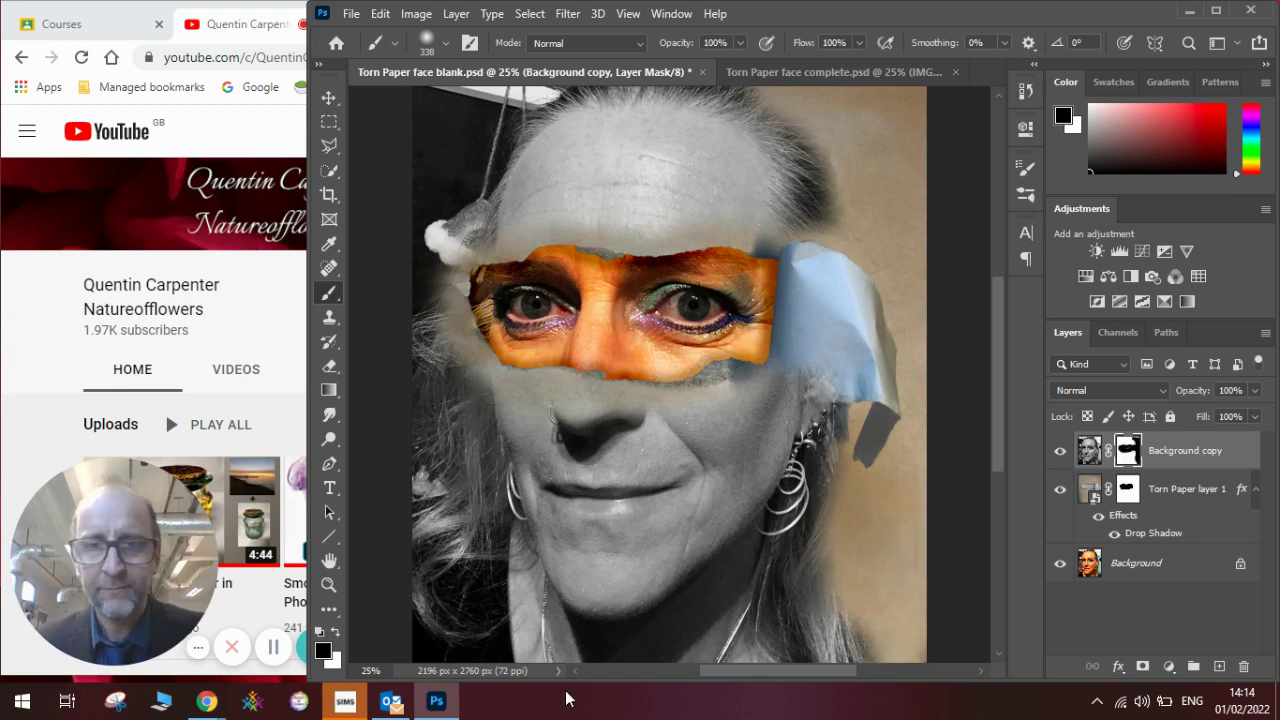
Reveal paper at the lower-left hair, then paint back hair strands at upper right, earrings and left jaw
mouse_move(443, 677)
left_mouse_down()
mouse_move(424, 634)
mouse_move(419, 550)
mouse_move(465, 666)
mouse_move(463, 638)
mouse_move(479, 657)
mouse_move(517, 661)
mouse_move(414, 579)
mouse_move(415, 471)
mouse_move(409, 513)
mouse_move(392, 404)
mouse_move(434, 238)
mouse_move(405, 313)
mouse_move(451, 215)
mouse_move(473, 203)
mouse_move(426, 265)
mouse_move(480, 136)
mouse_move(426, 214)
mouse_move(471, 130)
mouse_move(490, 104)
mouse_move(481, 115)
mouse_move(539, 84)
mouse_move(471, 172)
mouse_move(476, 142)
mouse_move(438, 118)
mouse_move(422, 132)
mouse_move(420, 275)
mouse_move(434, 240)
mouse_move(410, 427)
mouse_move(431, 390)
mouse_move(413, 516)
mouse_move(431, 483)
mouse_move(435, 558)
mouse_move(441, 548)
mouse_move(479, 627)
mouse_move(573, 700)
mouse_move(595, 692)
mouse_move(551, 661)
mouse_move(597, 688)
mouse_move(704, 683)
mouse_move(646, 689)
mouse_move(749, 637)
mouse_move(730, 657)
mouse_move(798, 686)
mouse_move(761, 648)
mouse_move(863, 668)
mouse_move(874, 618)
mouse_move(768, 688)
left_mouse_up()
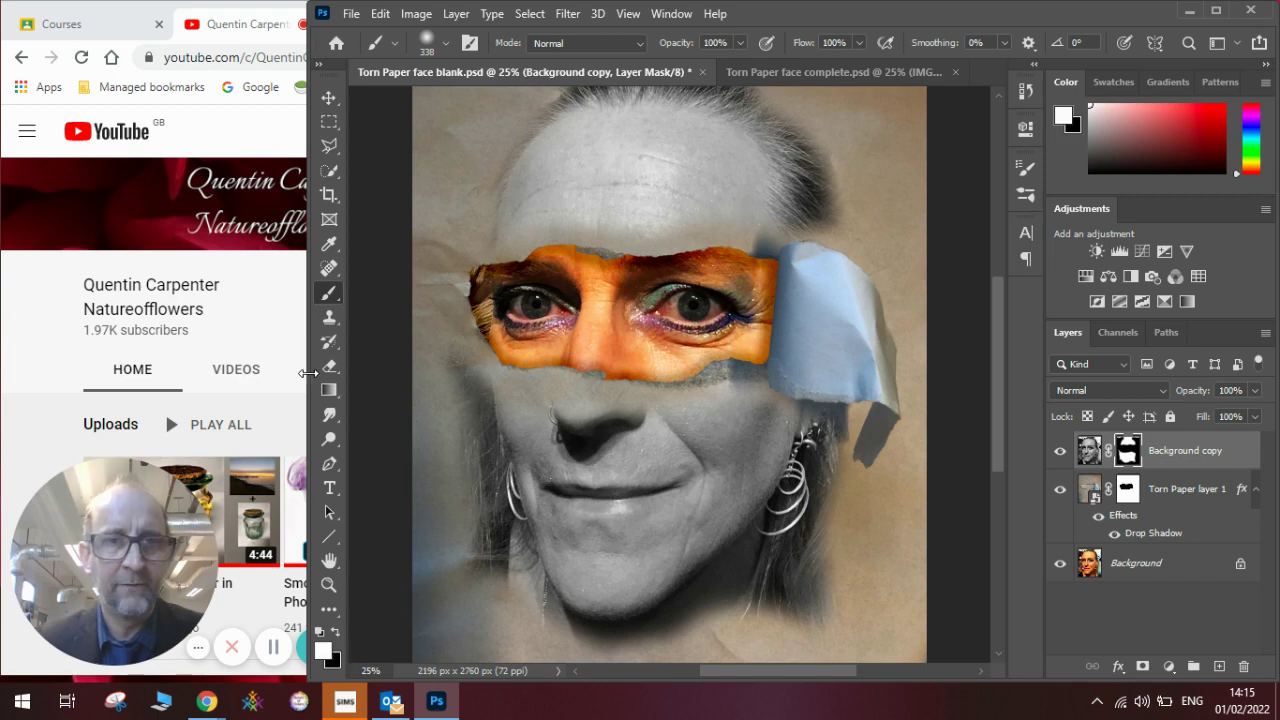
left_click_drag(843, 215, 840, 212)
mouse_move(870, 545)
left_mouse_down()
mouse_move(827, 441)
mouse_move(821, 489)
mouse_move(833, 496)
mouse_move(829, 506)
mouse_move(842, 461)
mouse_move(808, 552)
mouse_move(770, 603)
left_mouse_up()
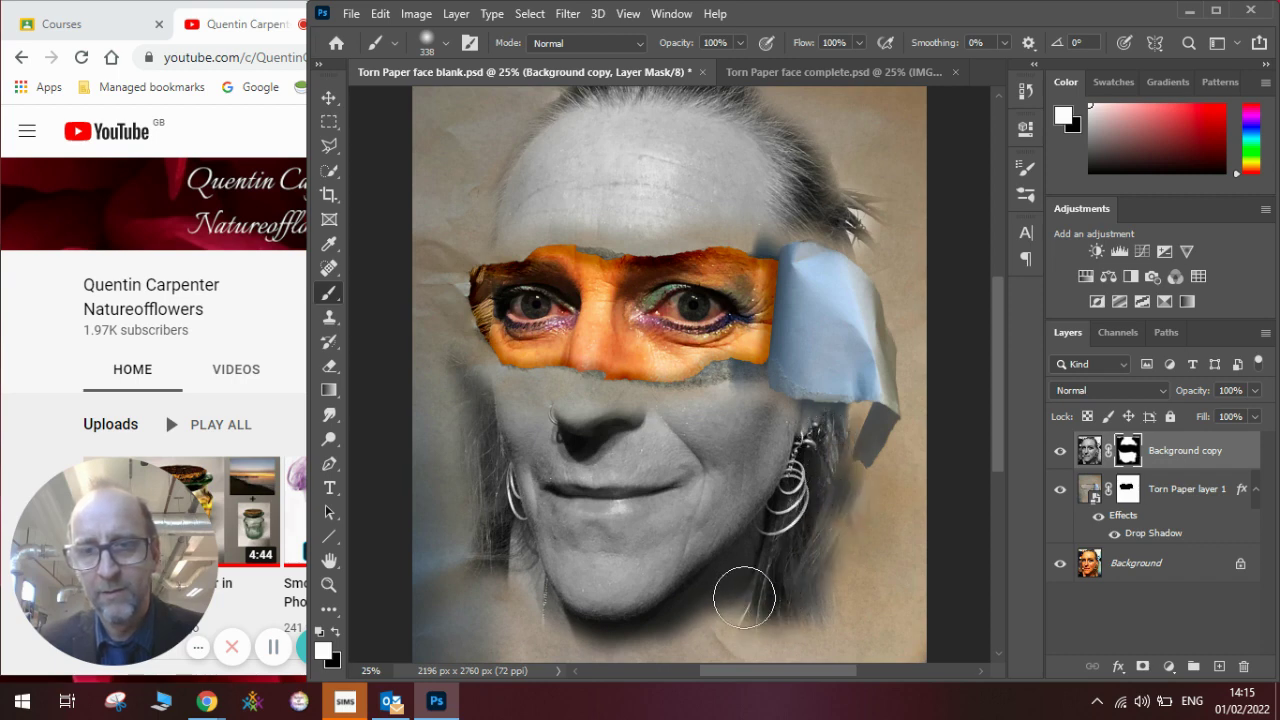
mouse_move(435, 579)
left_mouse_down()
mouse_move(498, 525)
mouse_move(494, 558)
mouse_move(462, 419)
mouse_move(472, 359)
mouse_move(463, 382)
mouse_move(520, 467)
mouse_move(493, 485)
mouse_move(486, 290)
mouse_move(492, 233)
mouse_move(508, 228)
mouse_move(455, 378)
left_mouse_up()
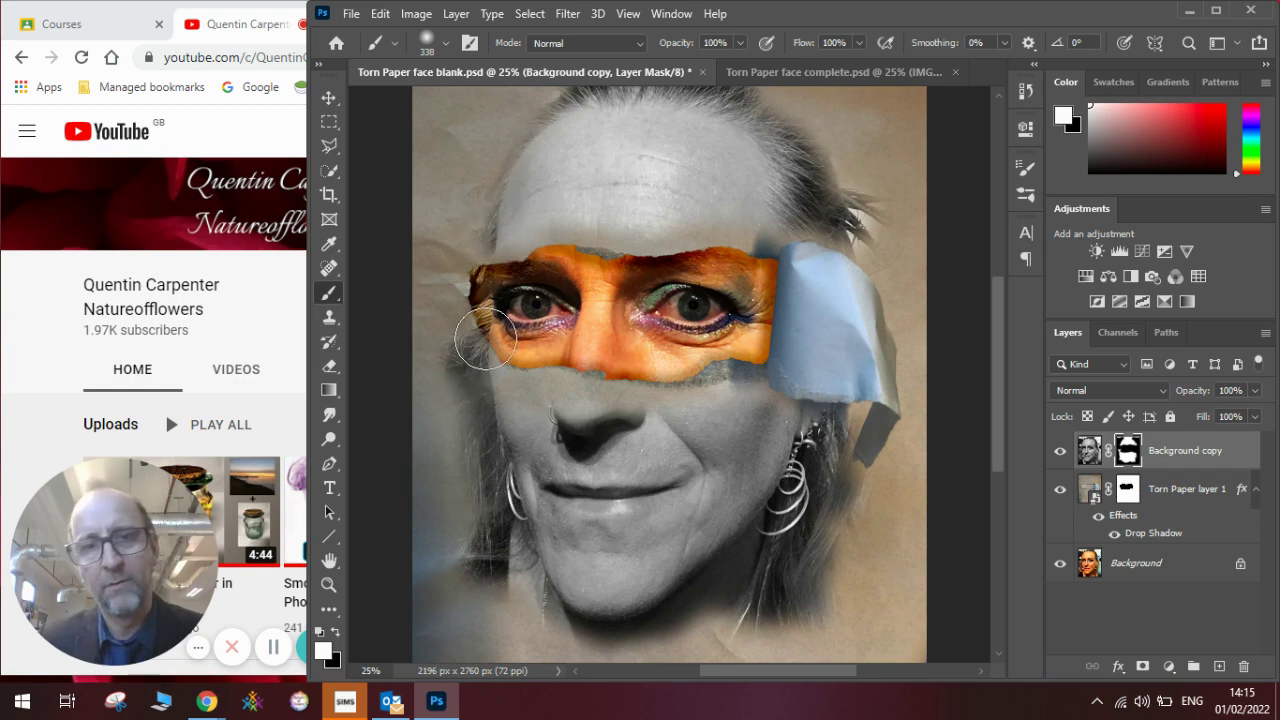
Swap the foreground colour back to black and switch to the YouTube channel page in Chrome
left_click(336, 633)
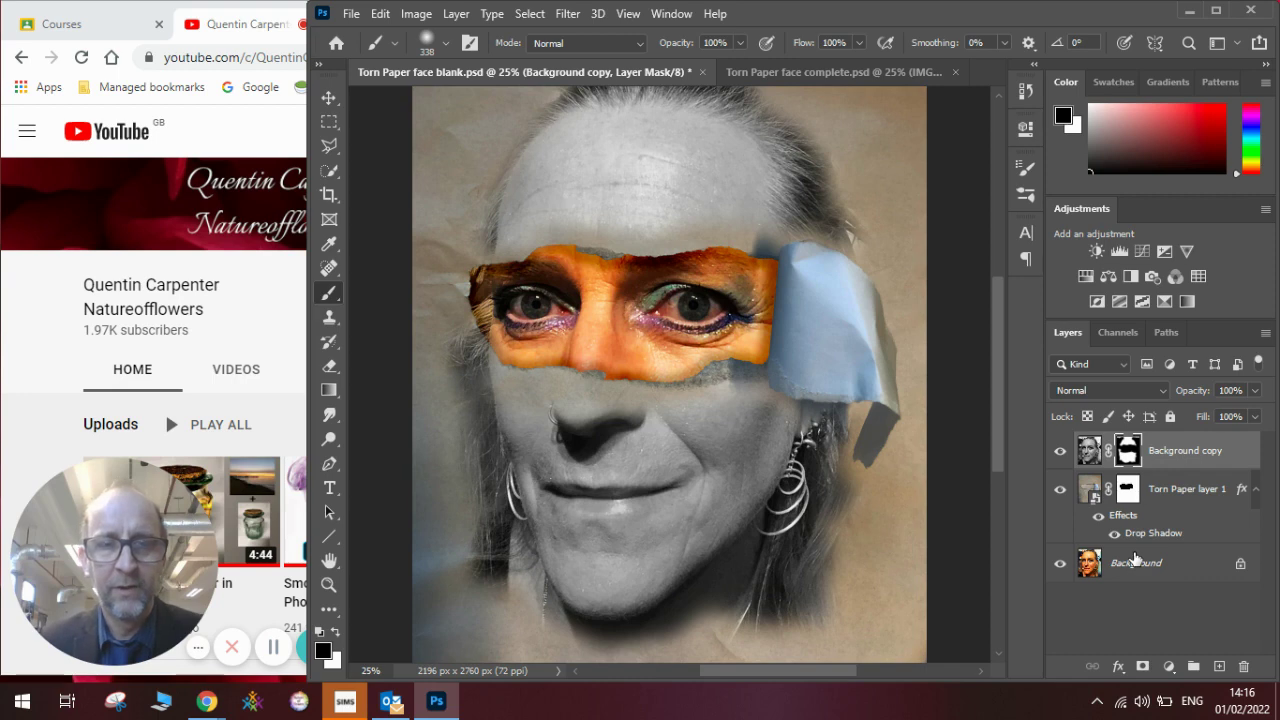
left_click(239, 289)
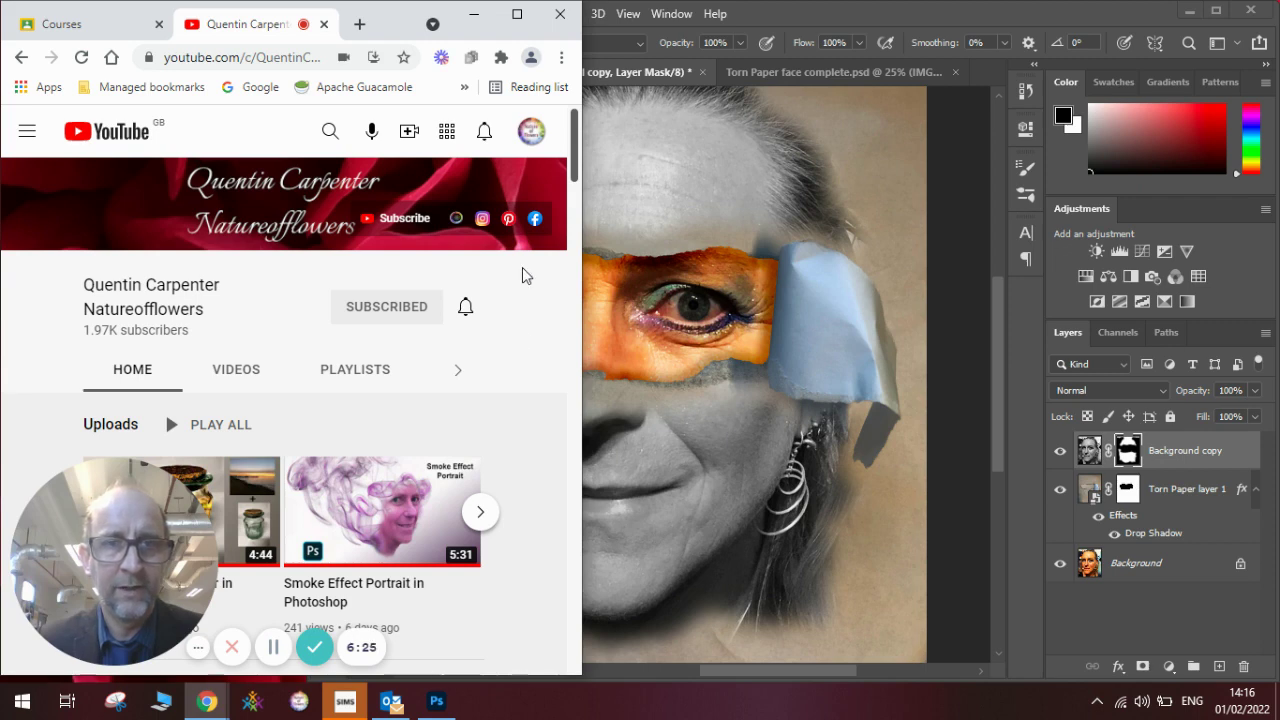
Open the channel's 63-video Photoshop Tutorials playlist and stretch the Chrome window across the screen
left_click(360, 378)
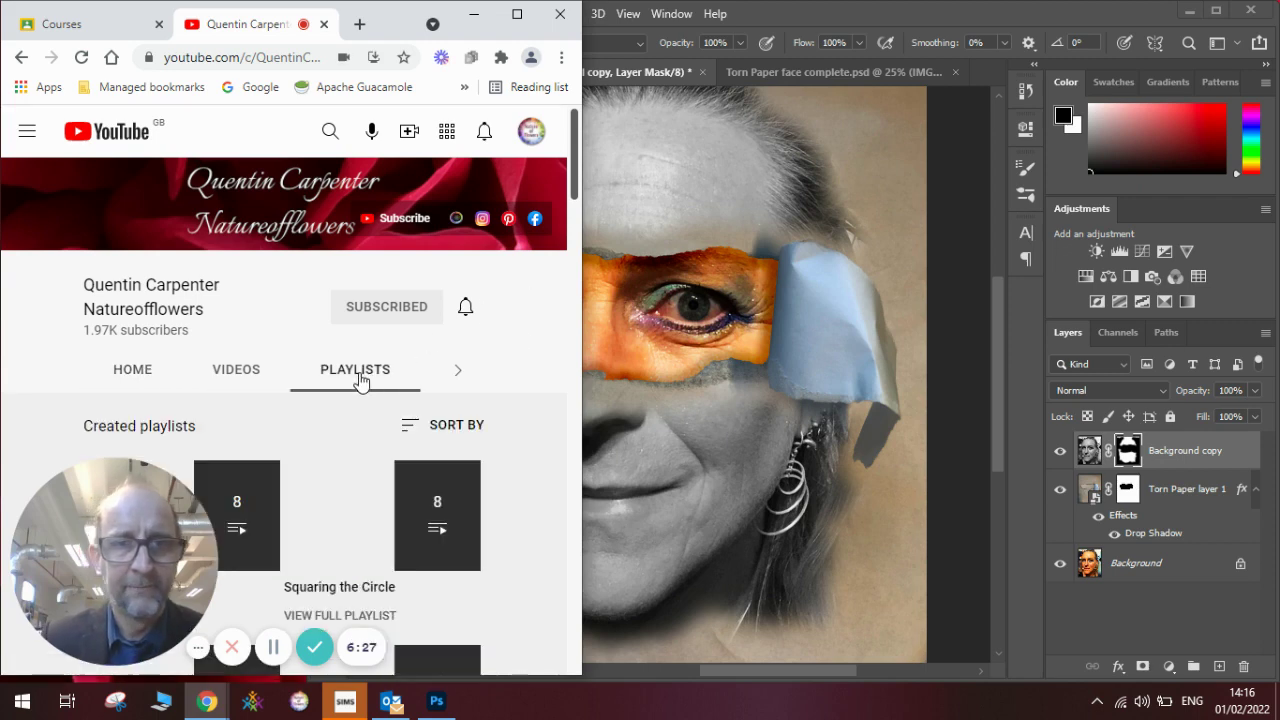
left_click_drag(575, 180, 557, 490)
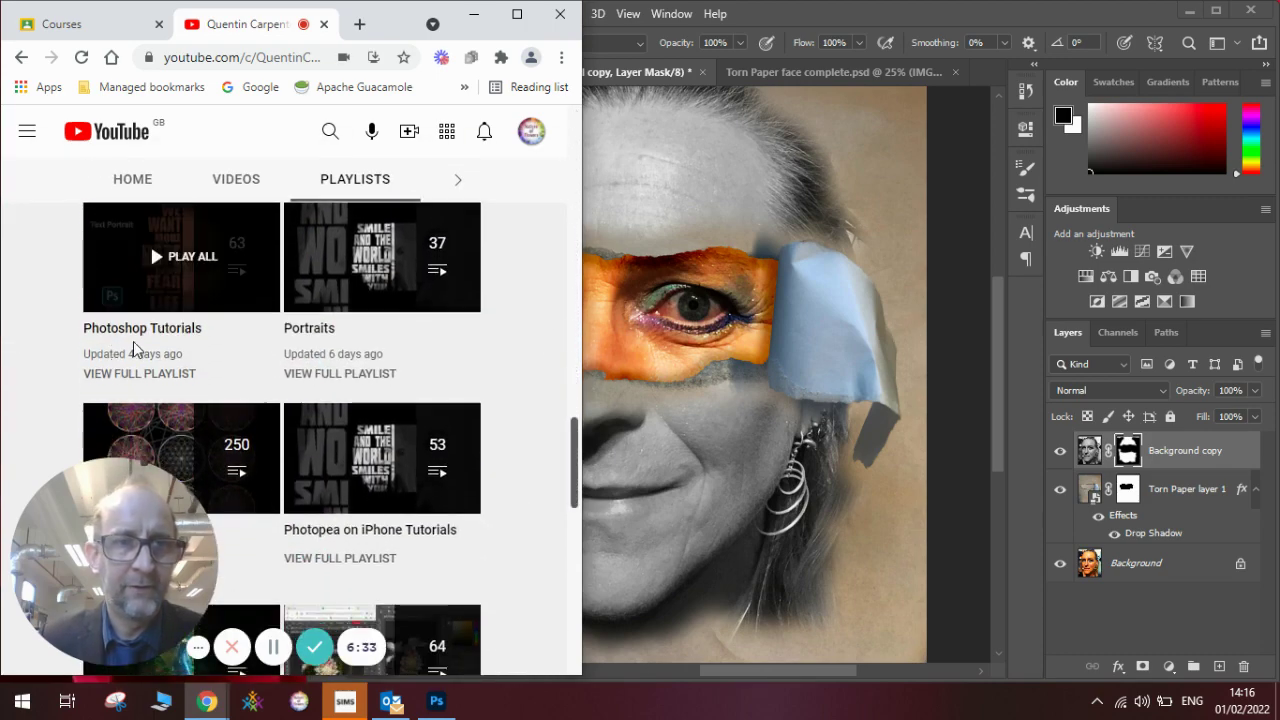
left_click(156, 382)
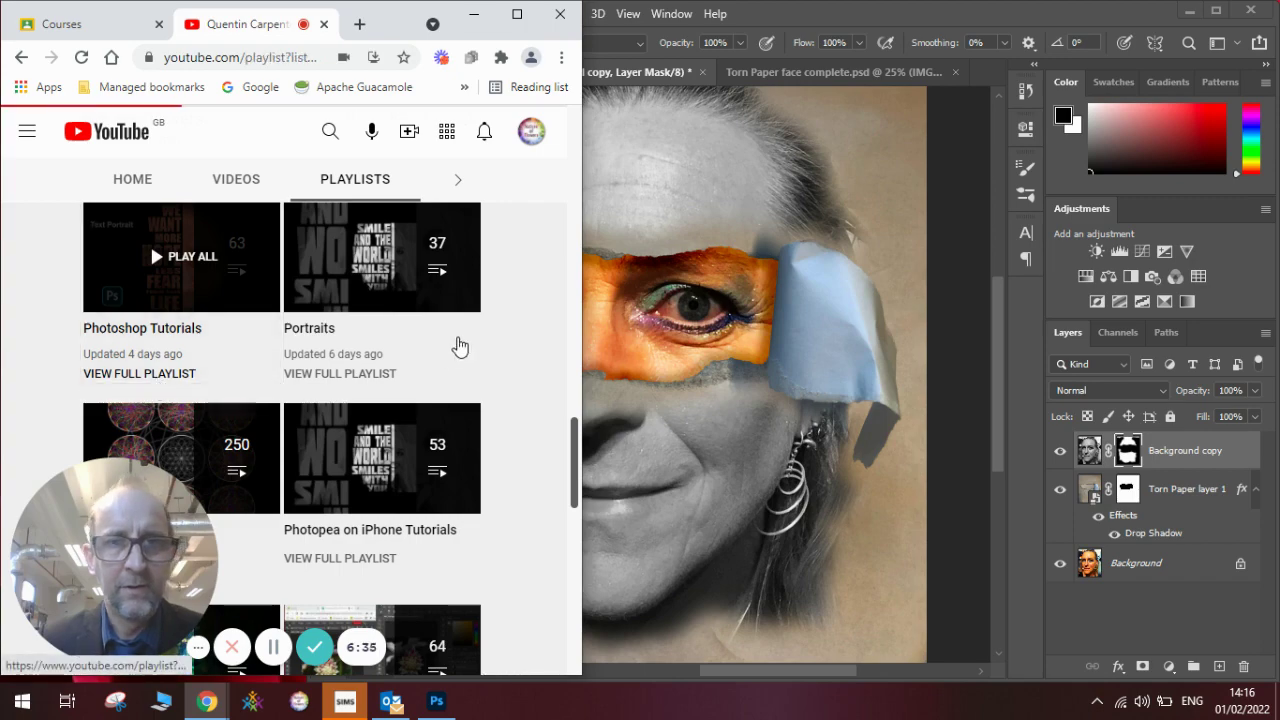
left_click_drag(578, 330, 1260, 288)
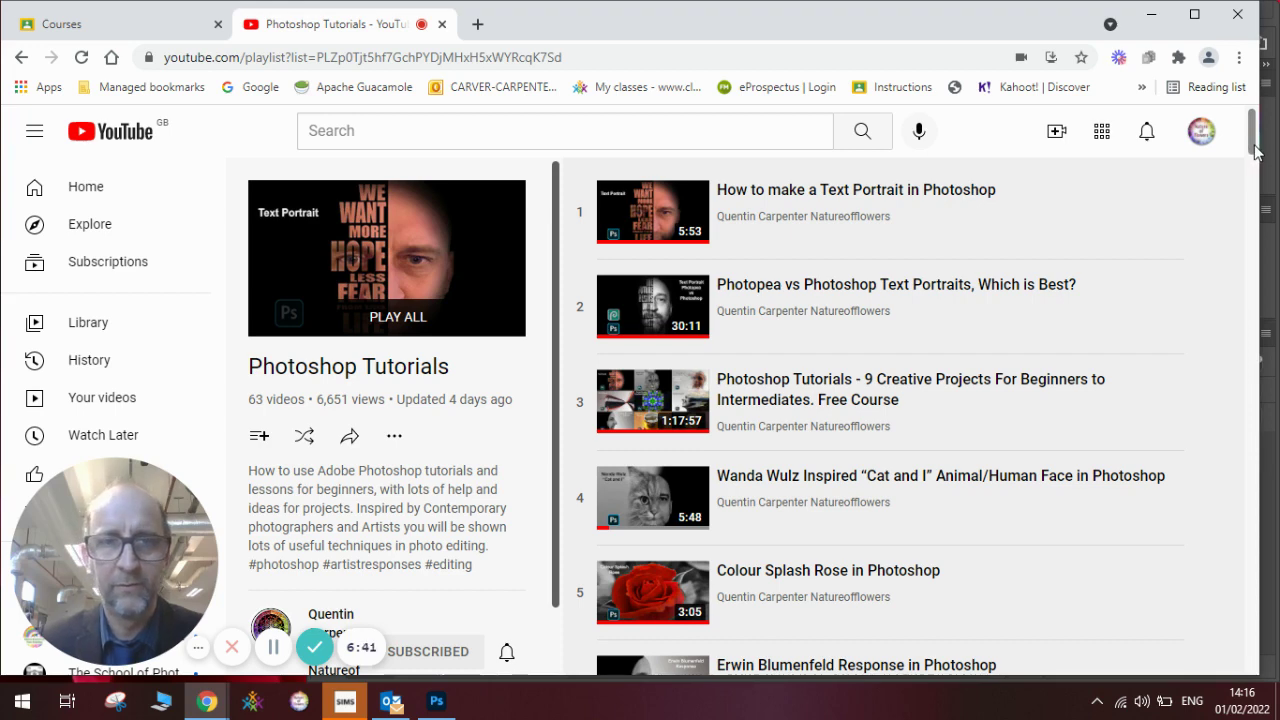
left_click_drag(1255, 148, 1256, 202)
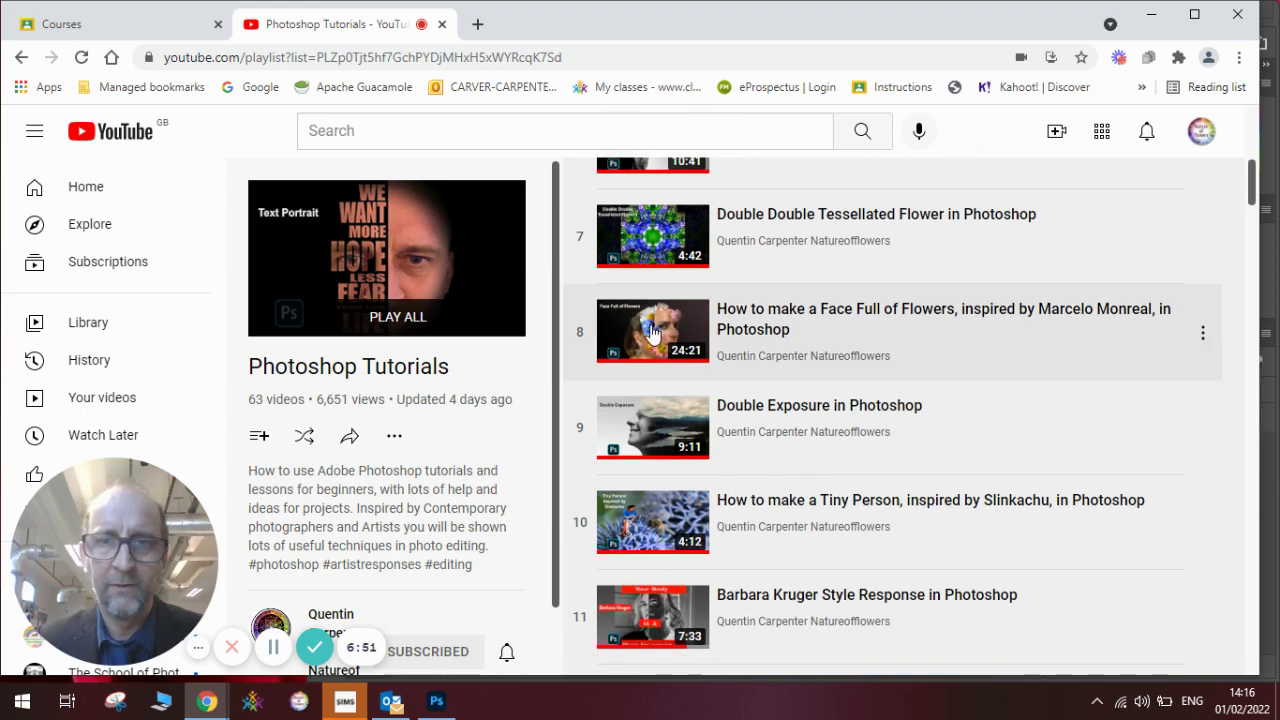
left_click_drag(1256, 201, 1248, 252)
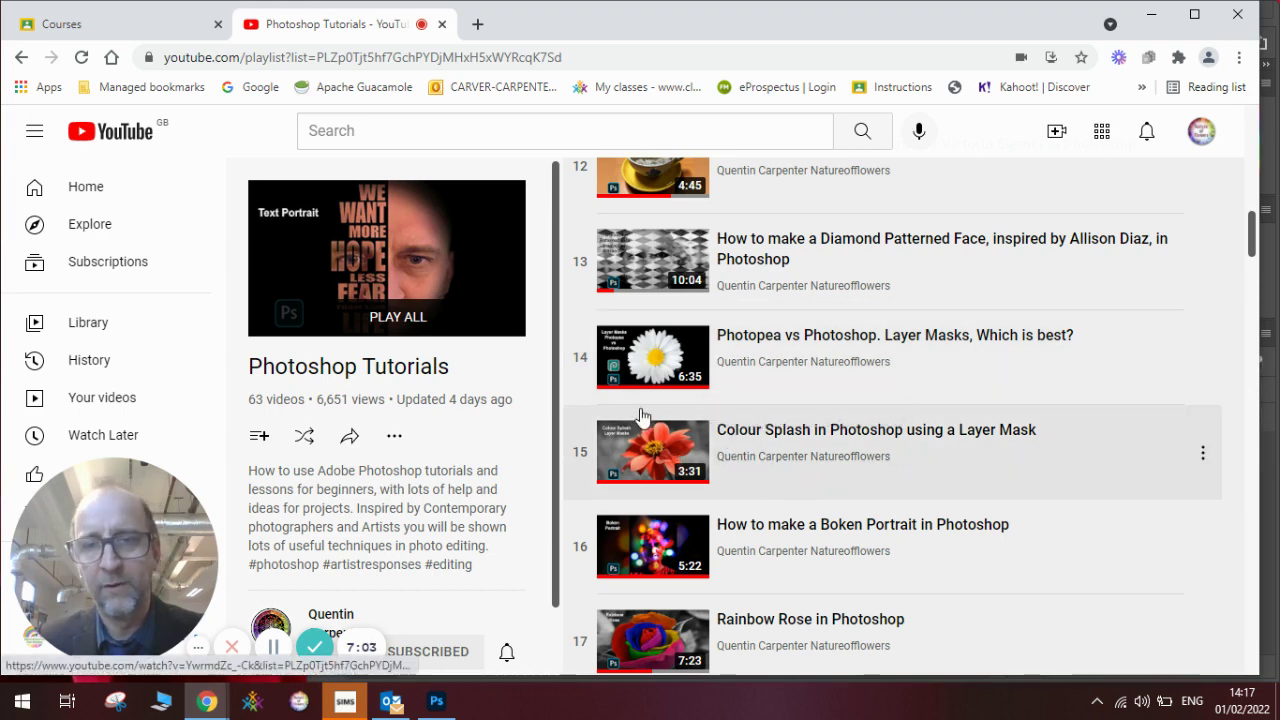
left_click_drag(1250, 240, 1250, 252)
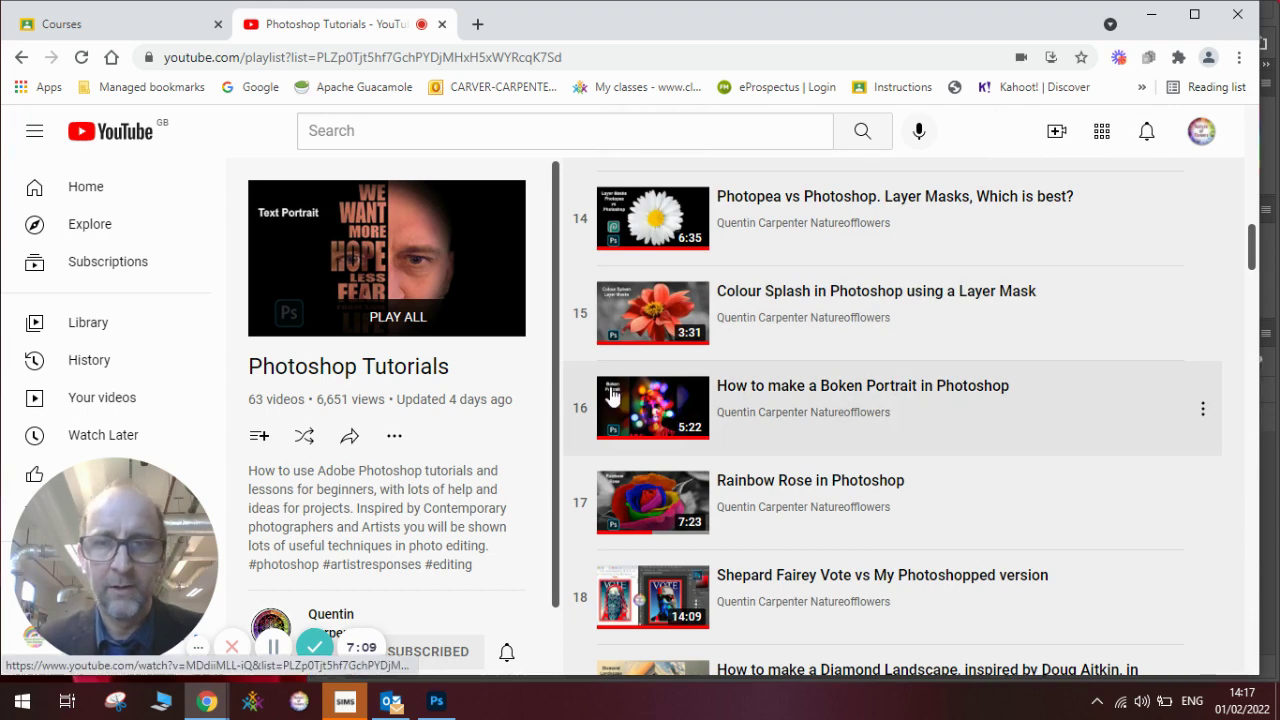
left_click_drag(1250, 250, 1250, 277)
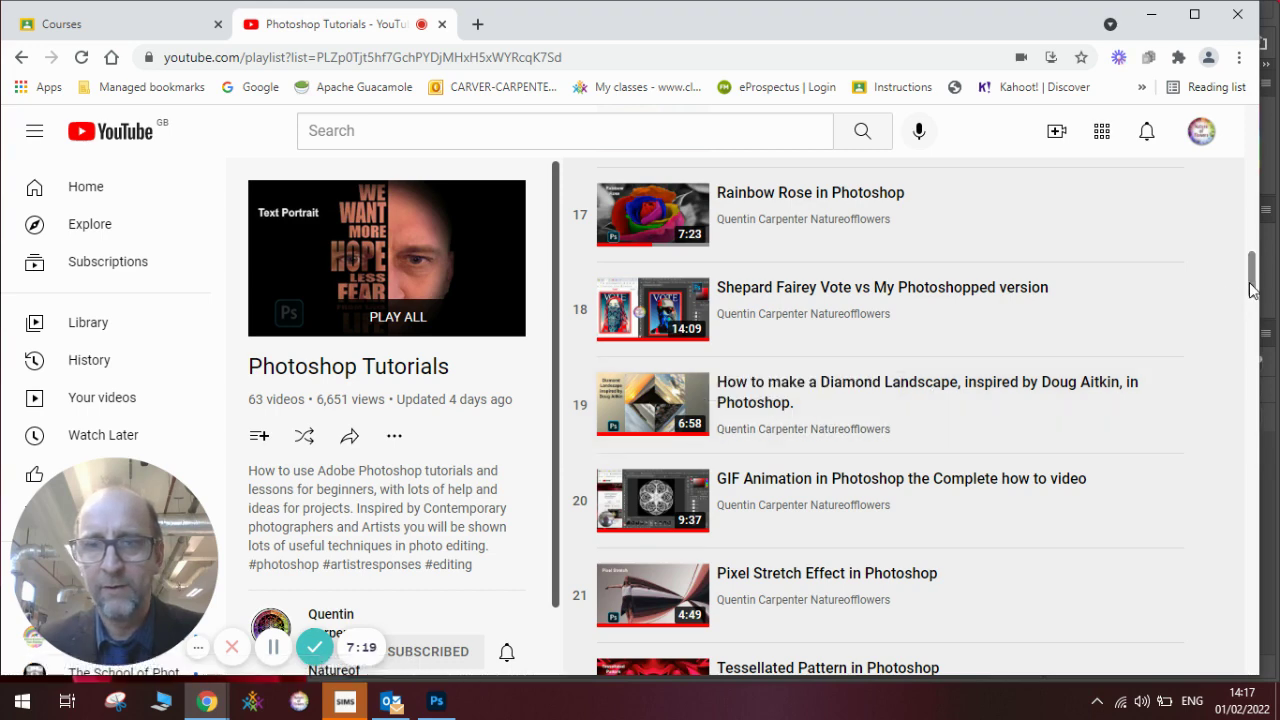
scroll(1250, 290, "down", 2)
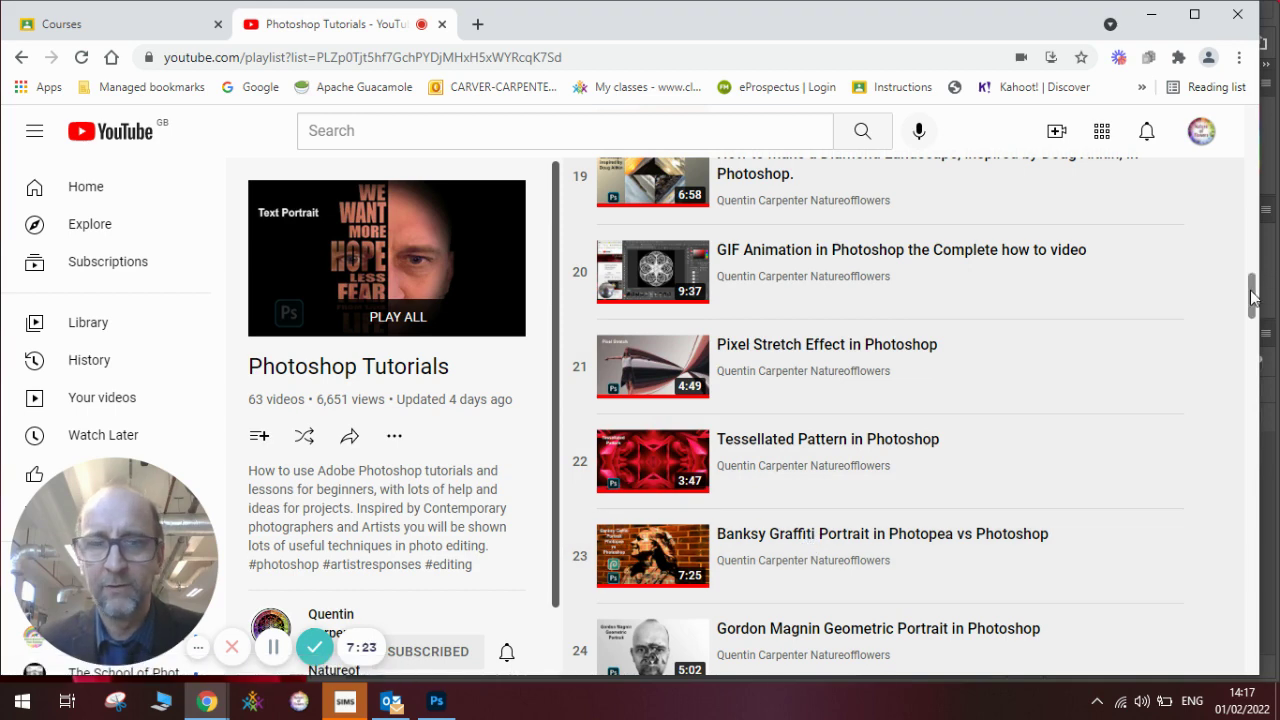
left_click_drag(1252, 297, 1253, 321)
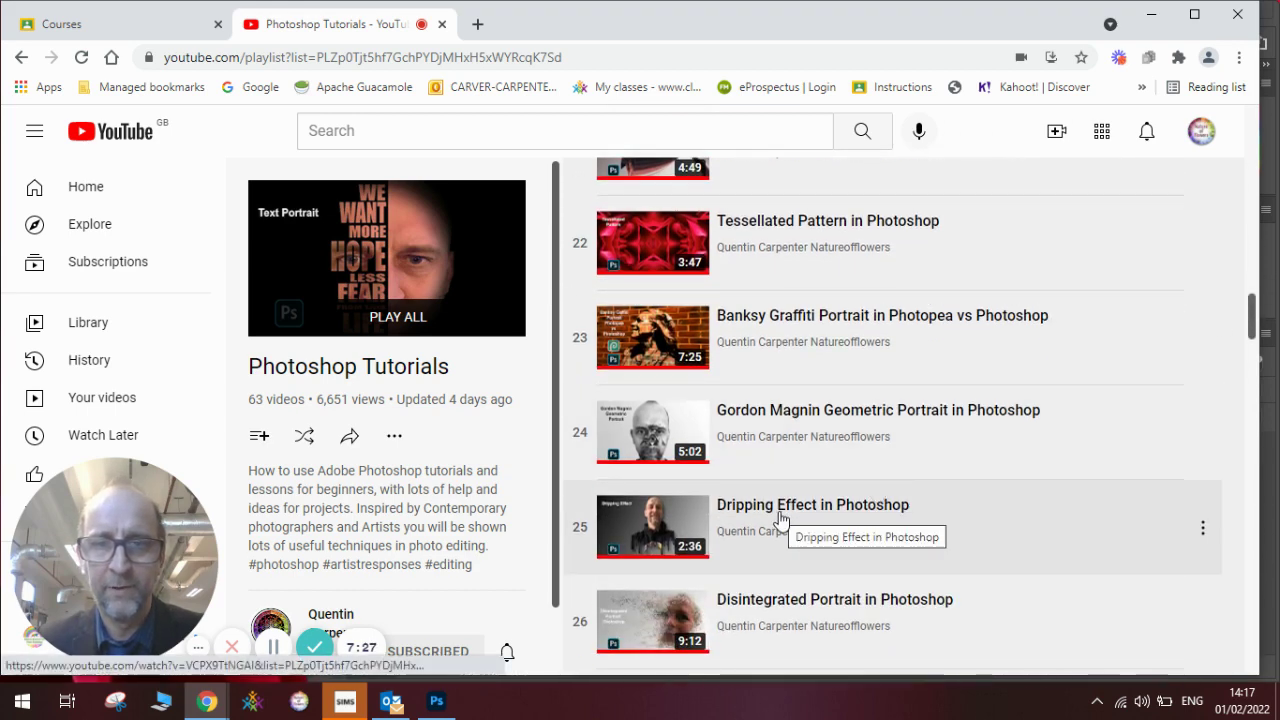
left_click_drag(1252, 326, 1248, 350)
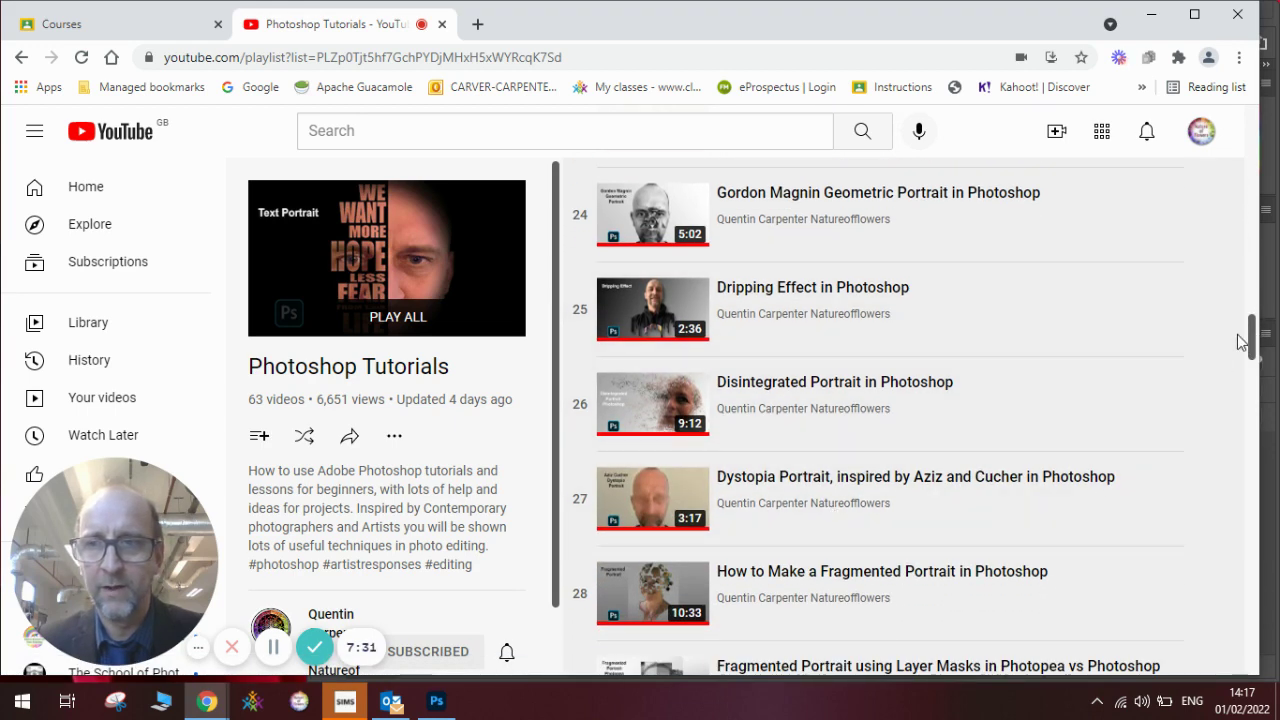
left_click_drag(1250, 343, 1250, 397)
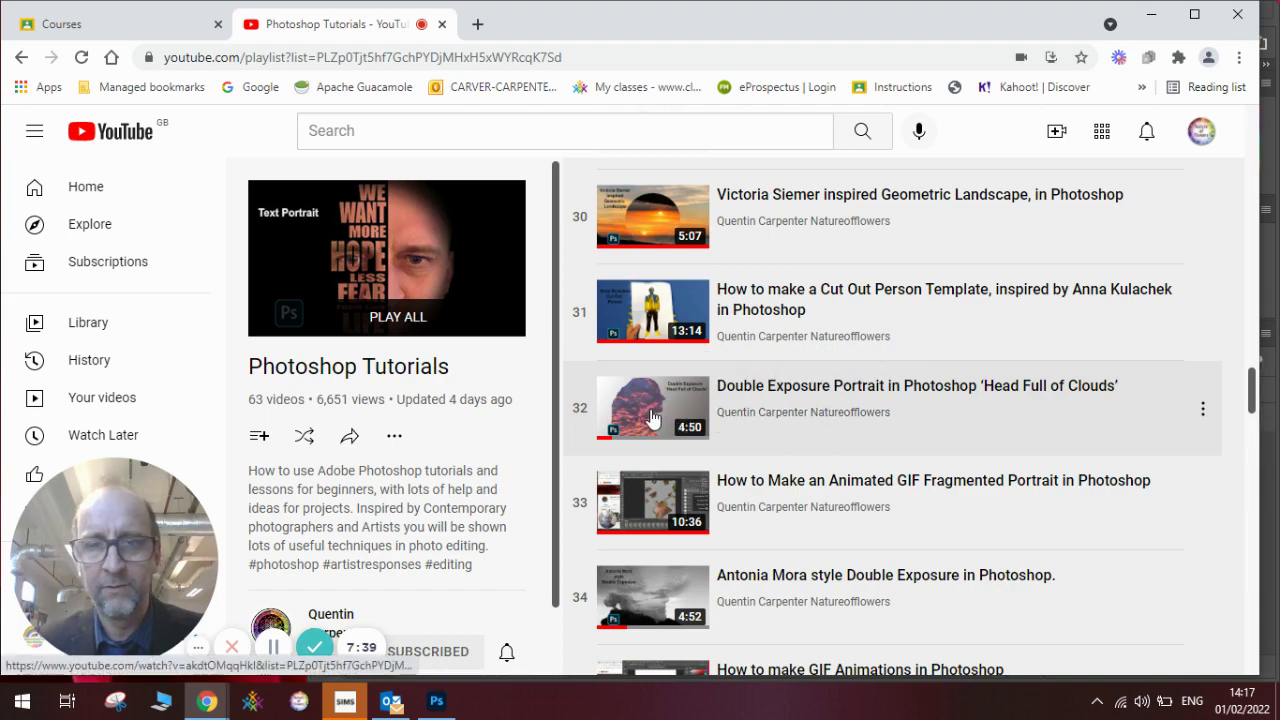
left_click_drag(1250, 400, 1250, 170)
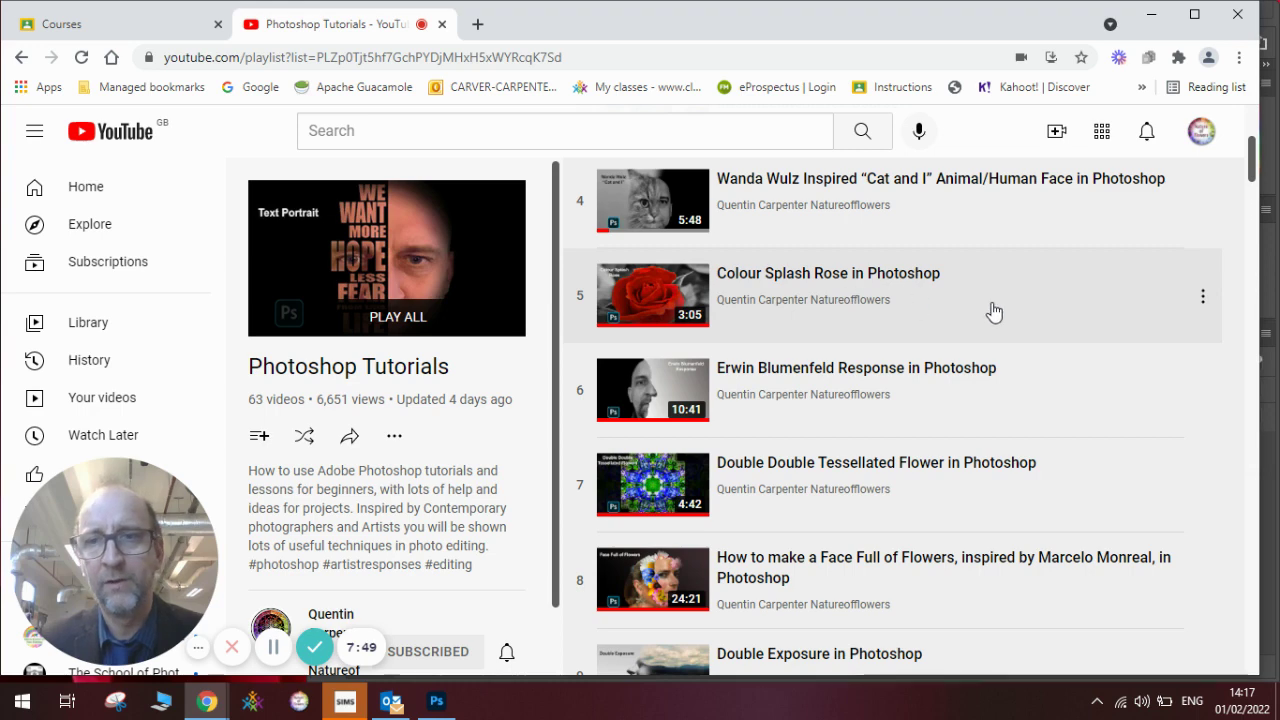
scroll(1249, 175, "up", 3)
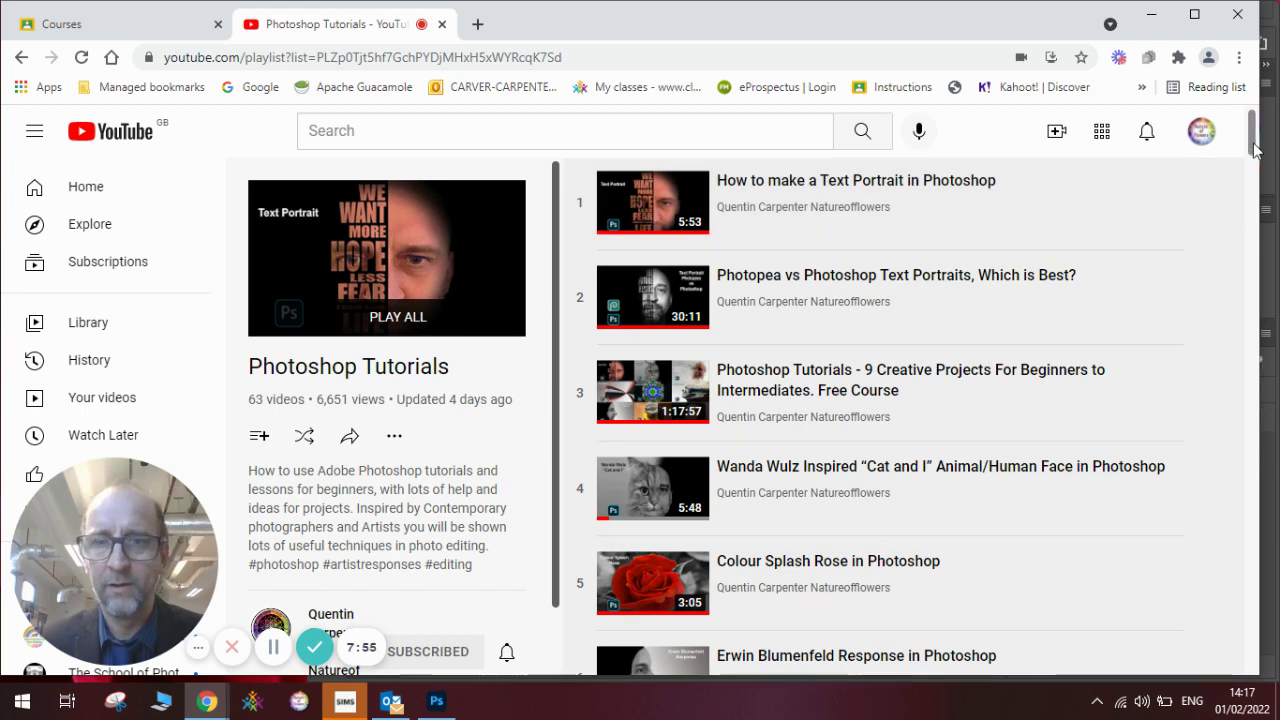
scroll(1255, 148, "down", 1)
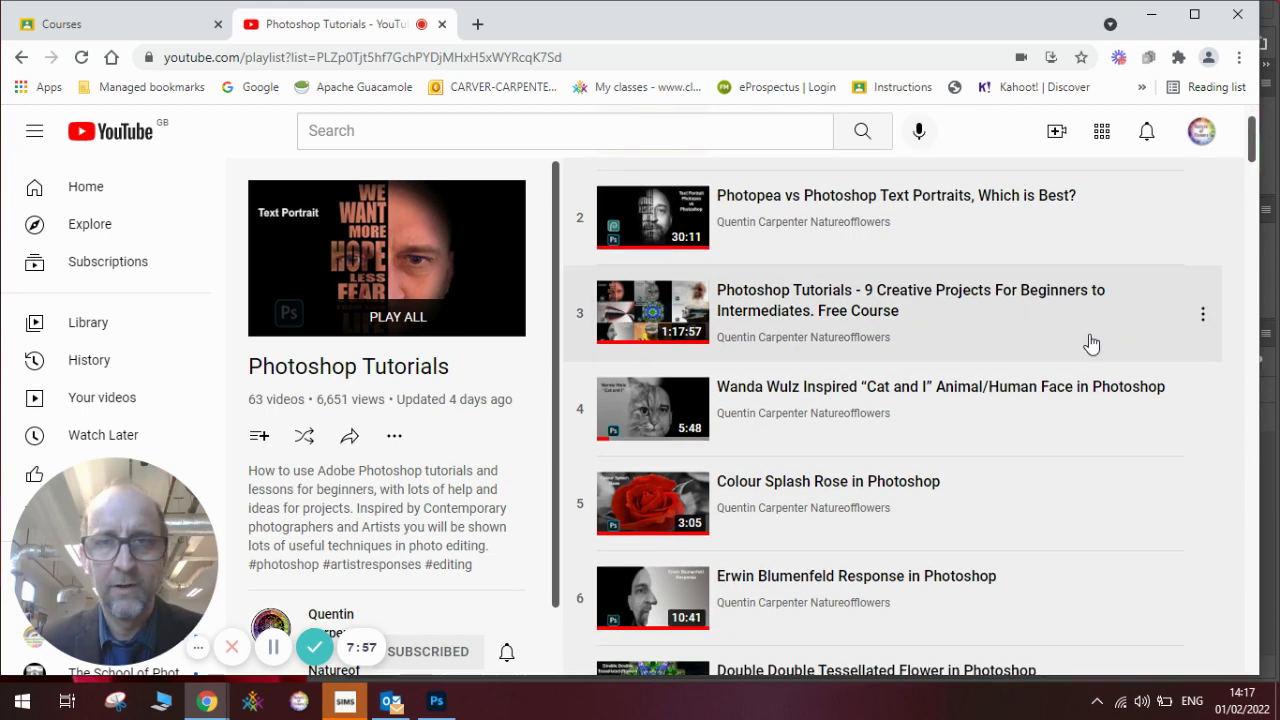